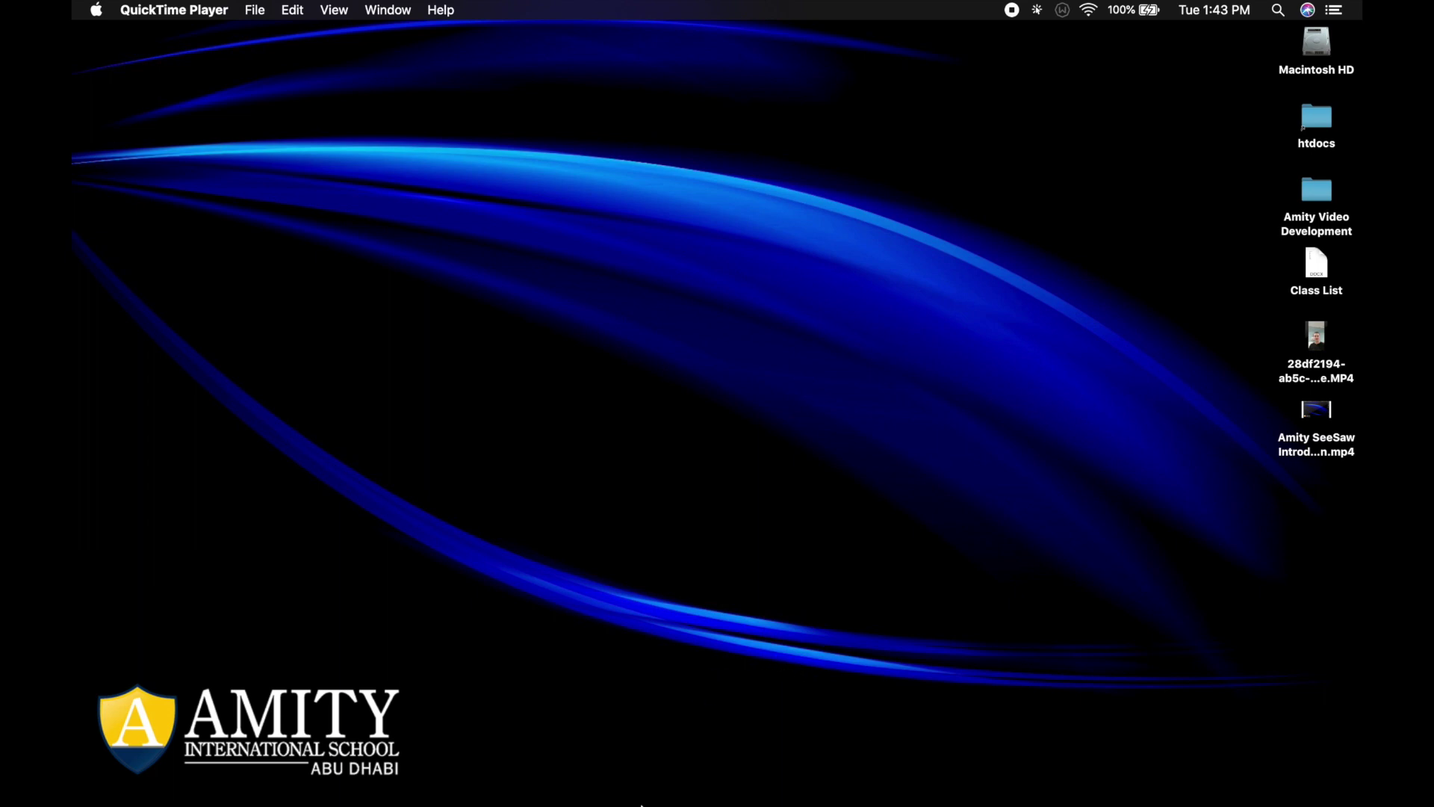
# Launch Chrome and run a Google search for 'seesaw'.
pyautogui.moveTo(680, 799)
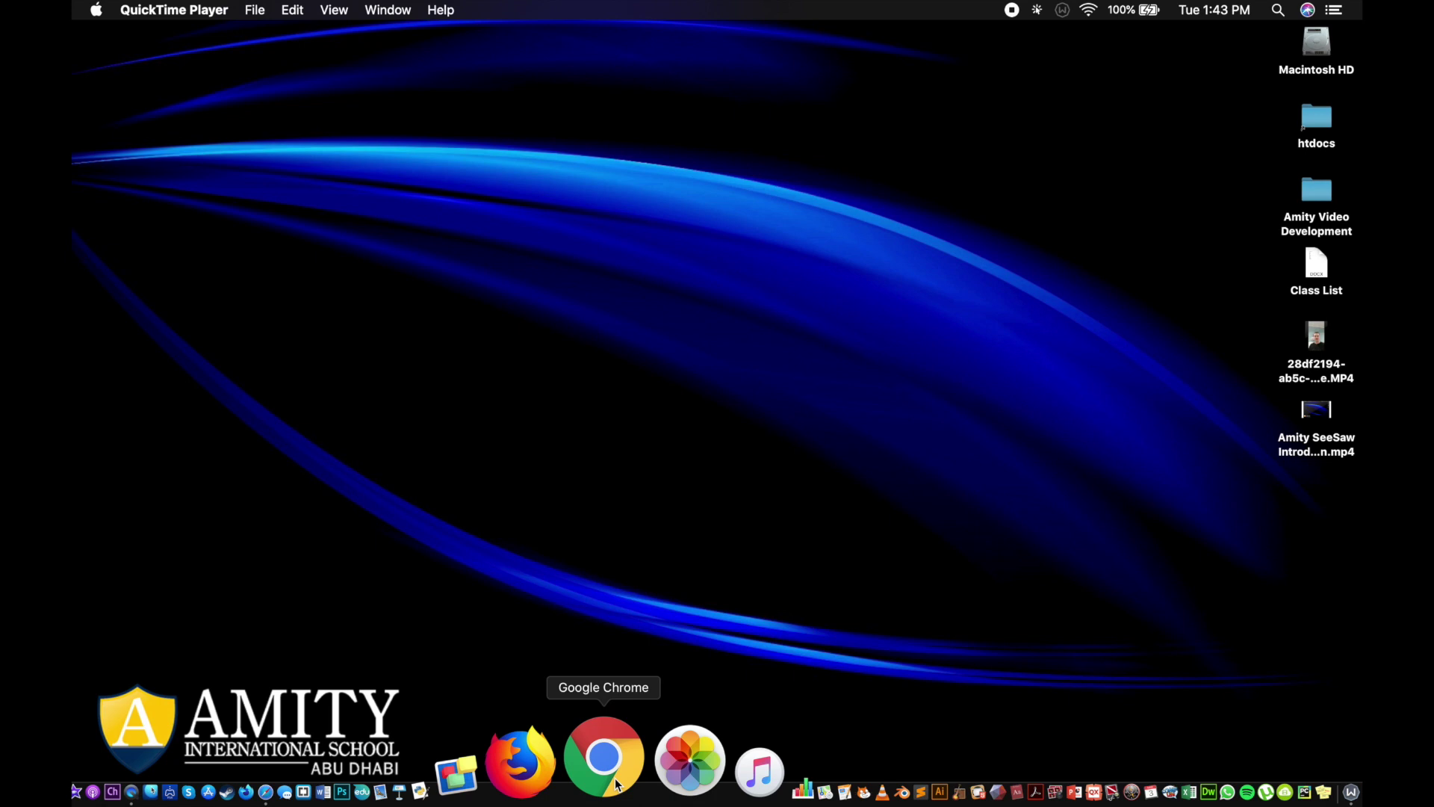
pyautogui.click(617, 784)
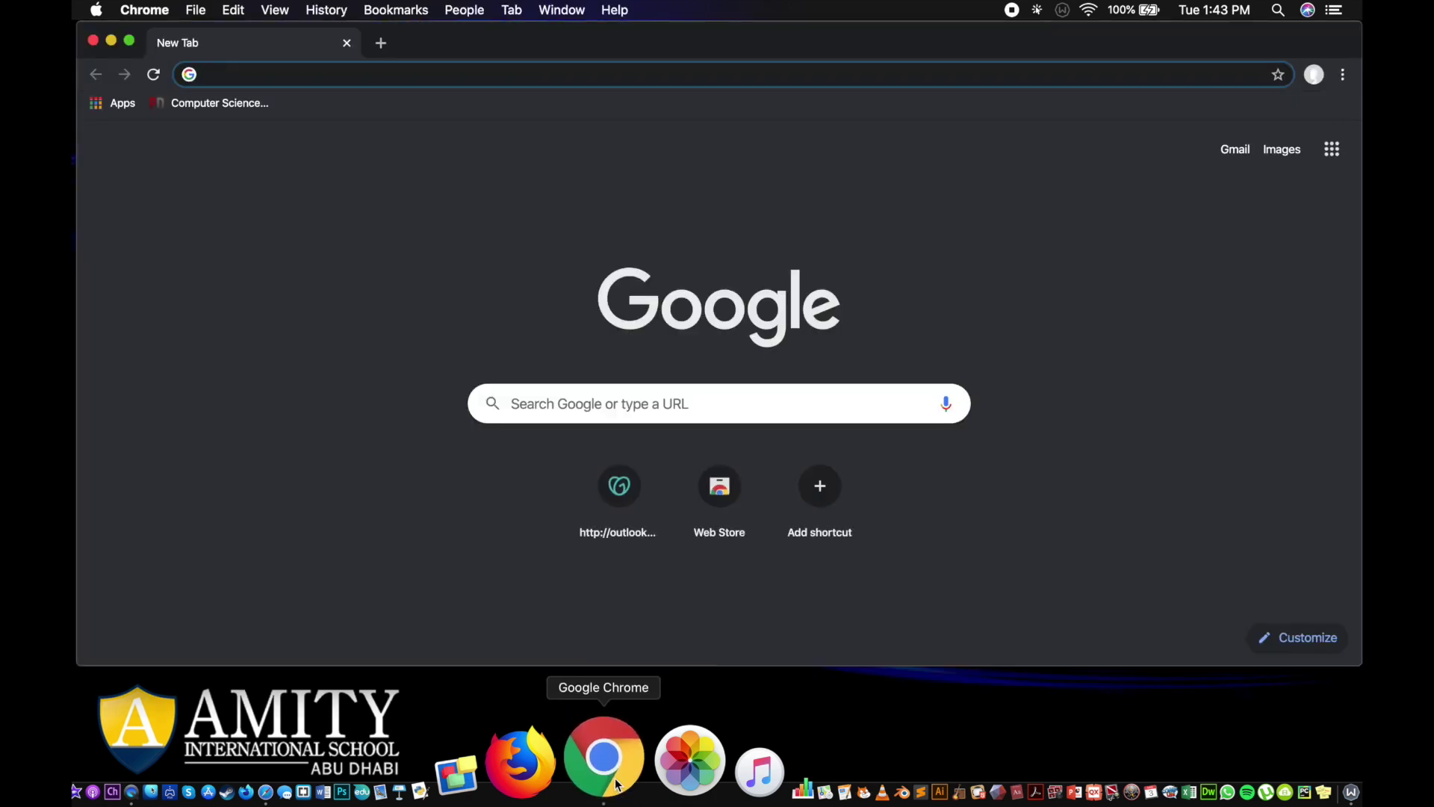
pyautogui.click(544, 405)
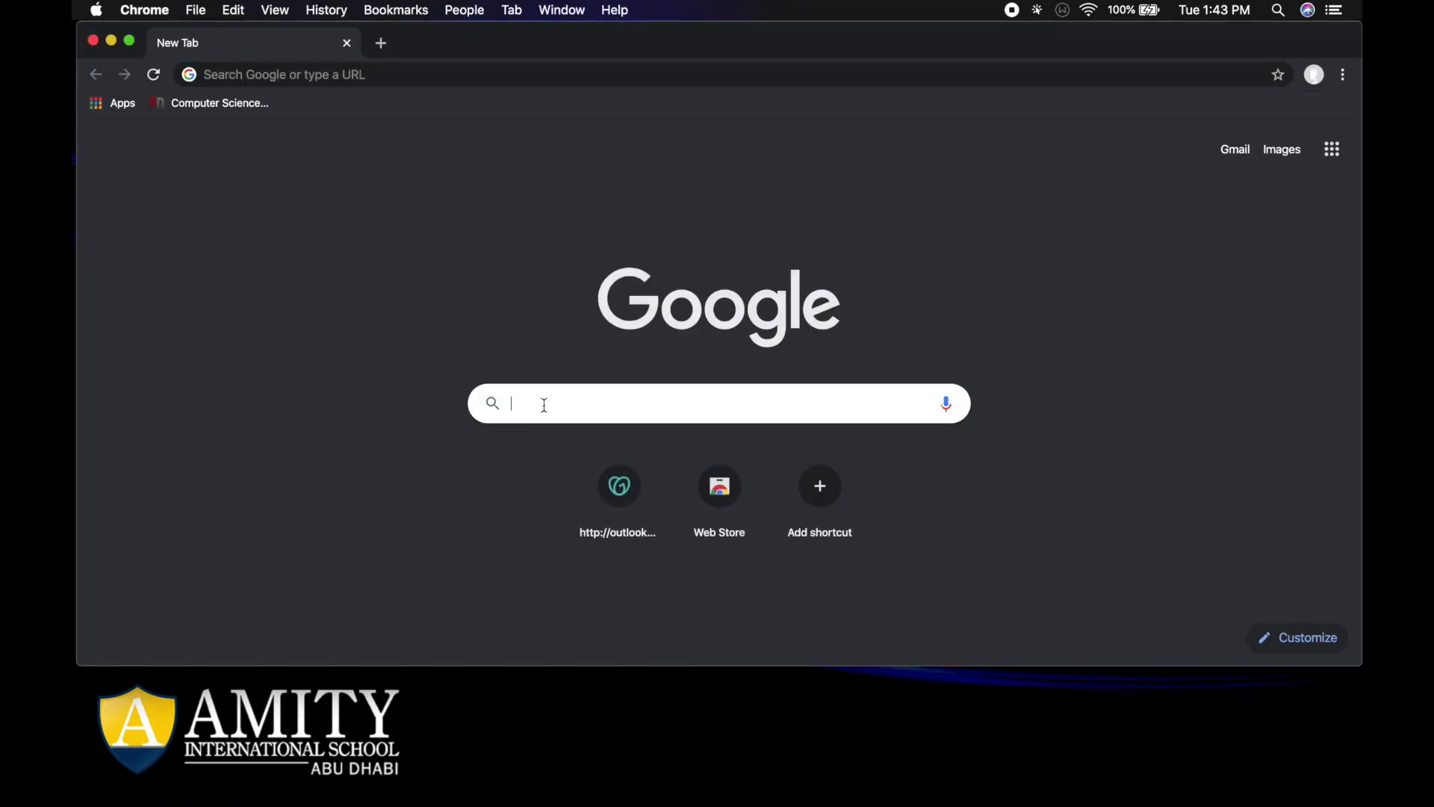
pyautogui.write('s')
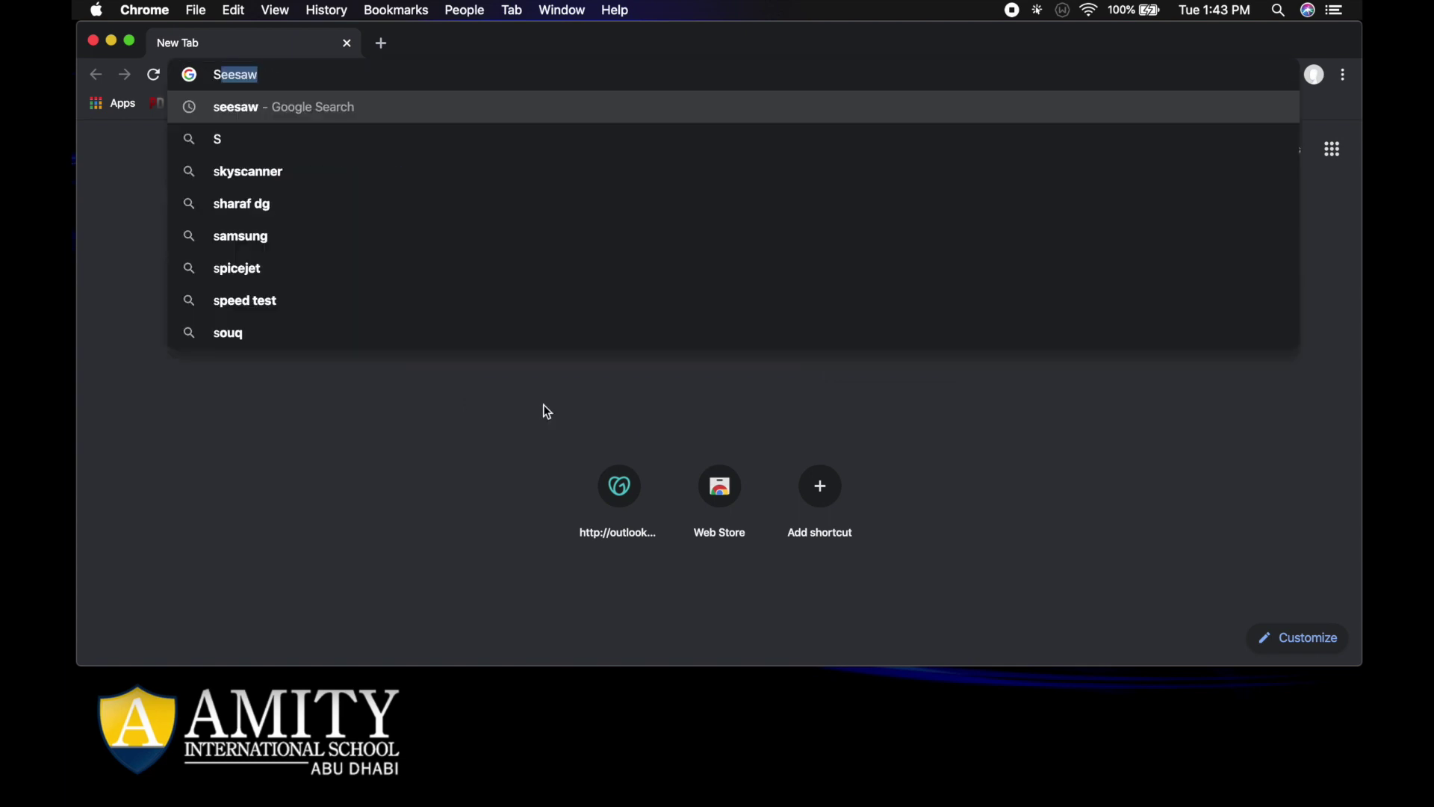
pyautogui.write('eesaw')
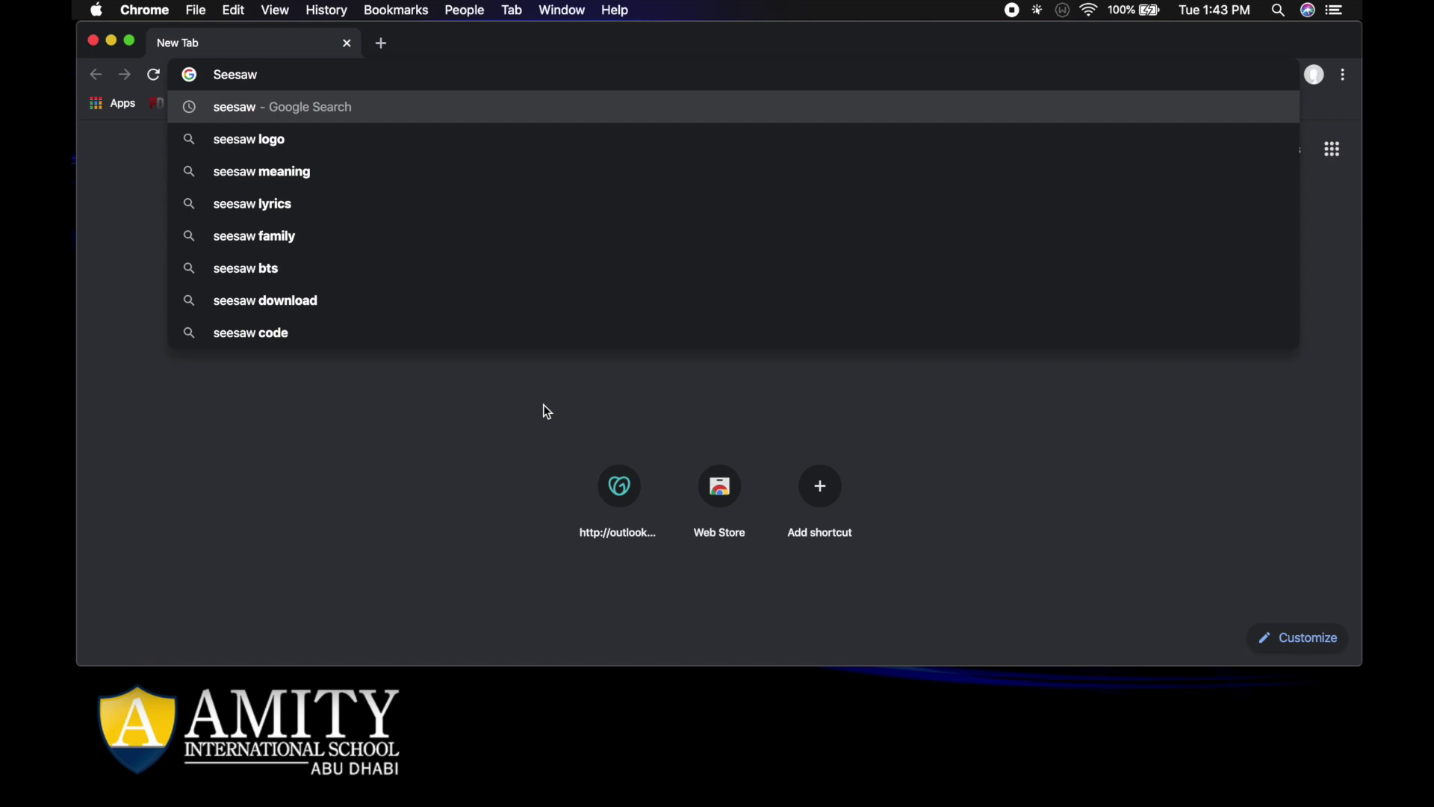
pyautogui.press('Return')
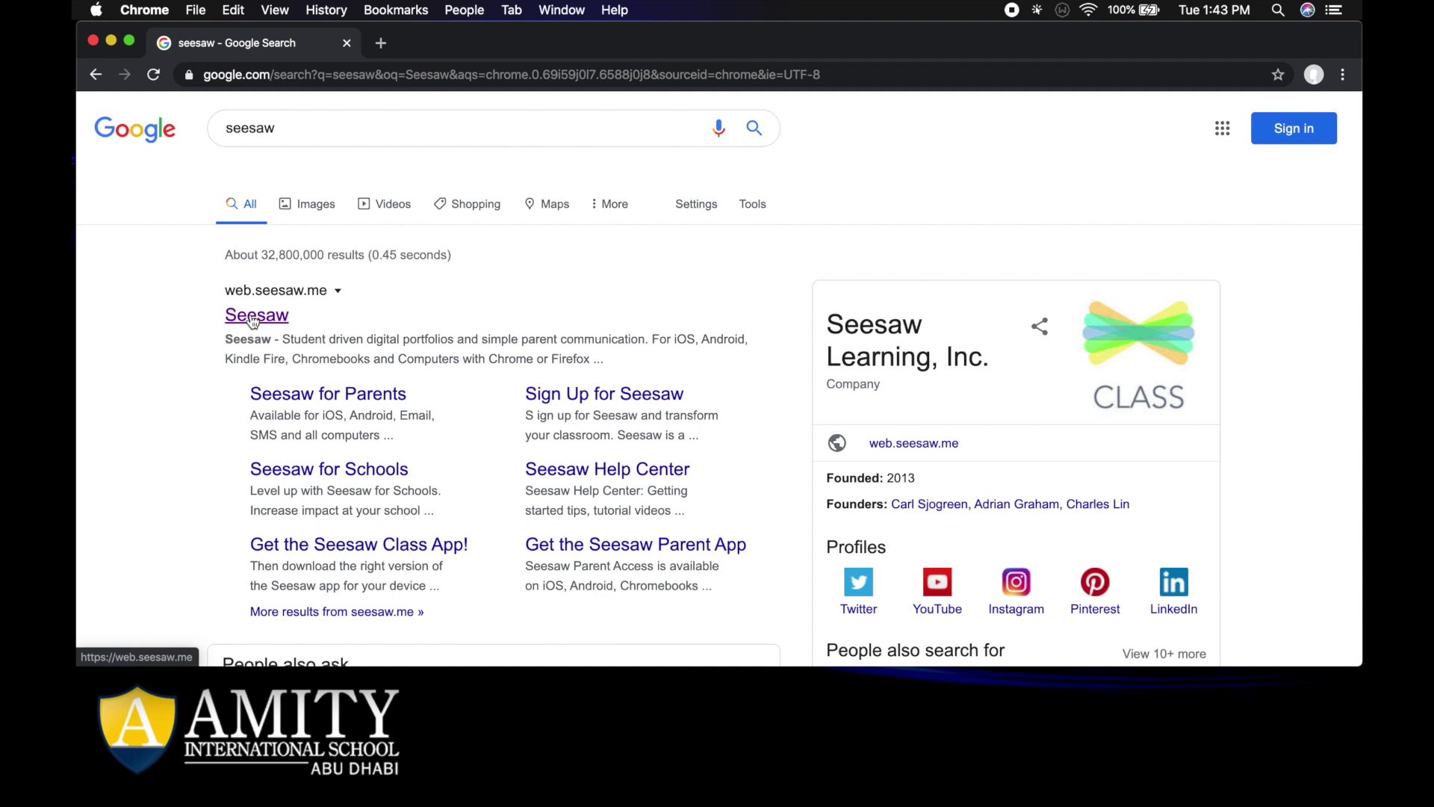
# Follow the top Google result to web.seesaw.me.
pyautogui.click(253, 316)
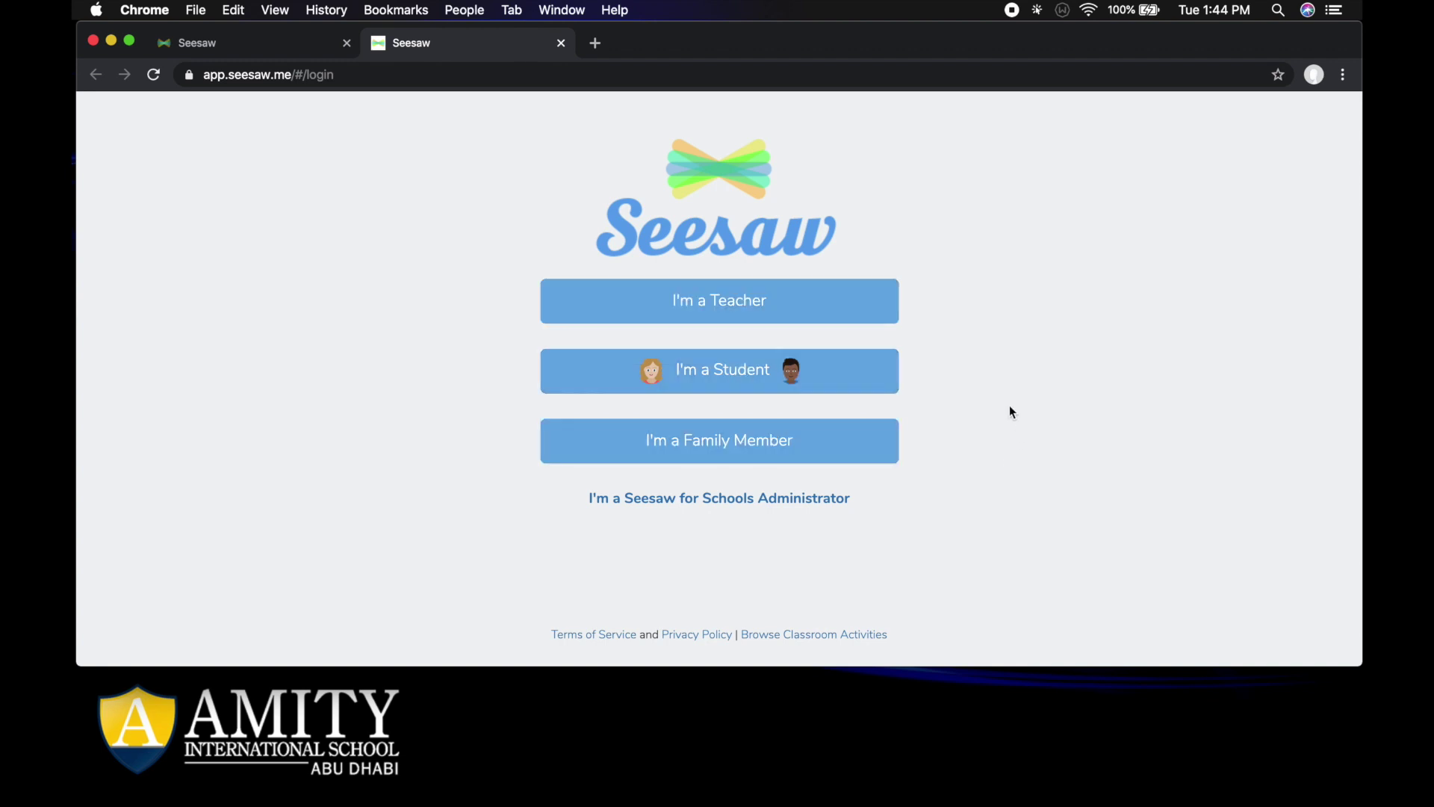
# Sign in as a student by scanning the Year 4 Starfish class QR code with the webcam.
pyautogui.click(717, 378)
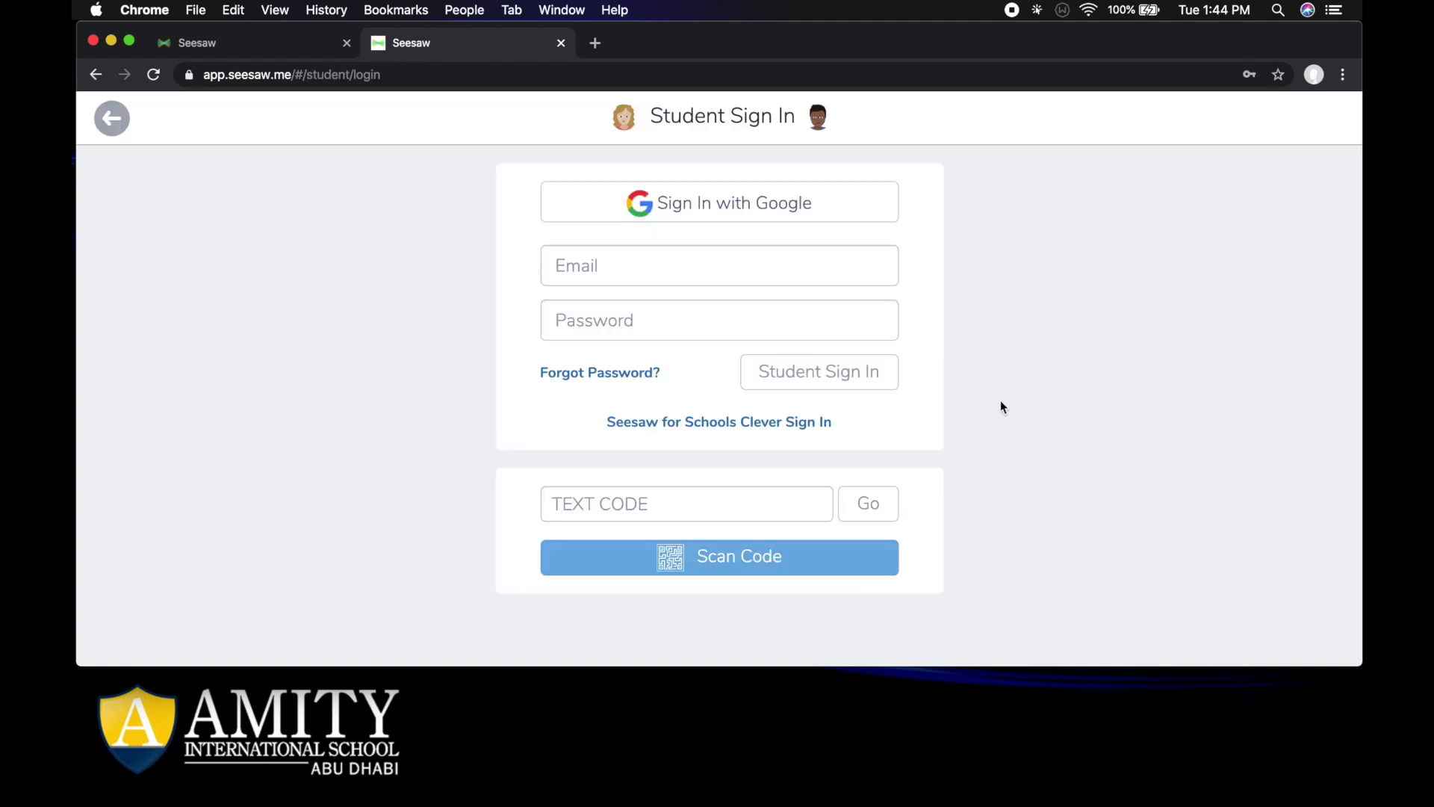
pyautogui.click(773, 560)
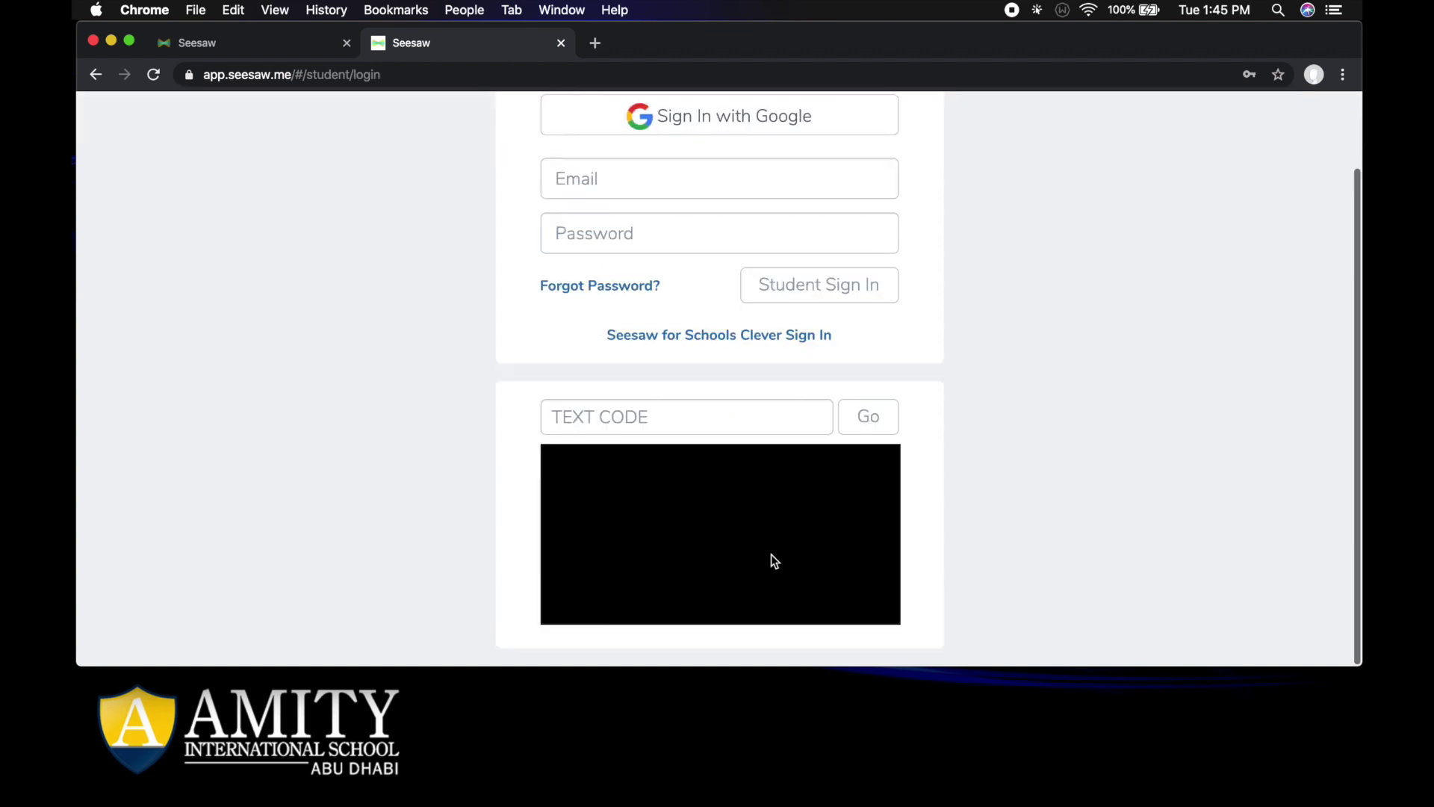
pyautogui.scroll(-2, 1049, 496)
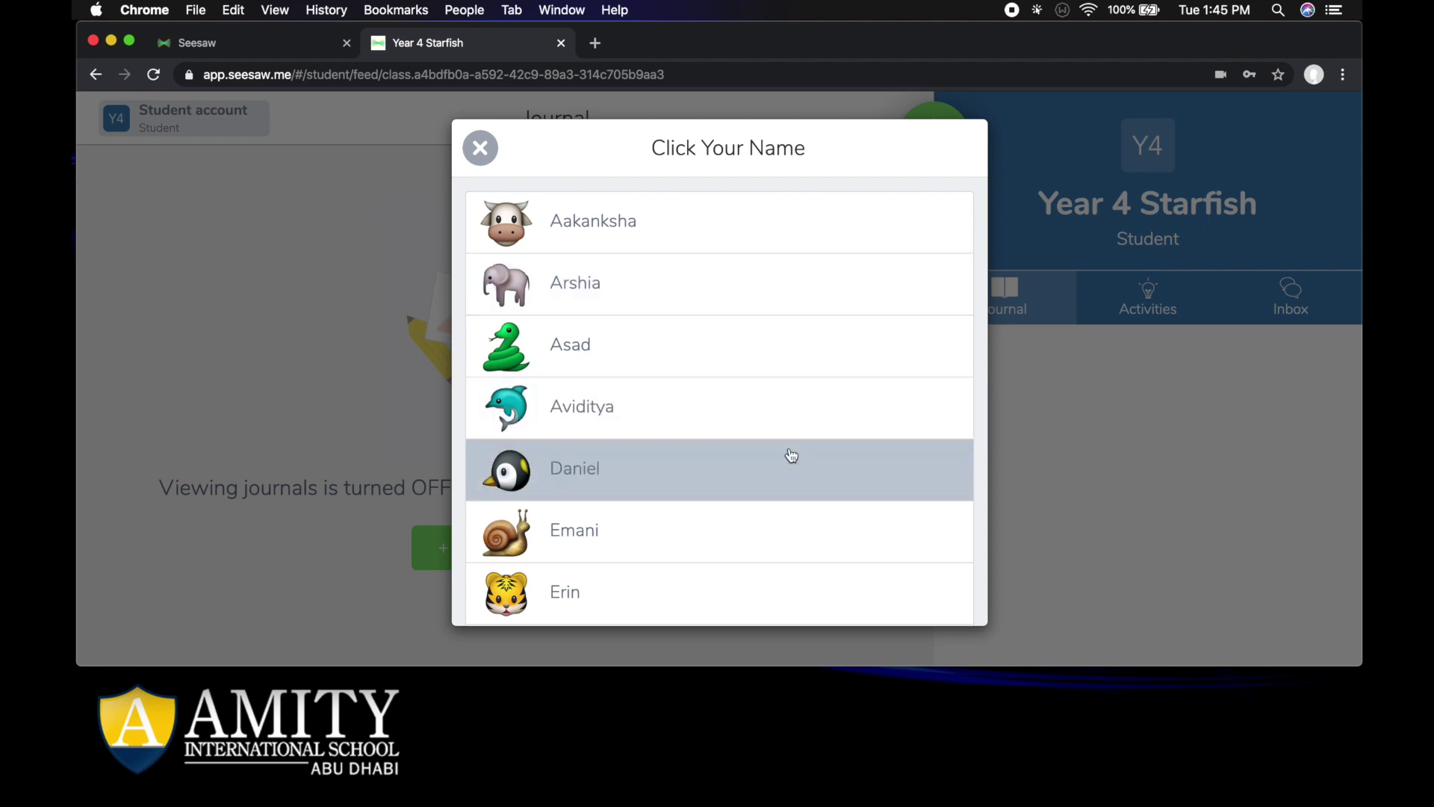
# Pick your own name from the Year 4 Starfish class list and confirm the sign-in.
pyautogui.scroll(-2, 792, 456)
pyautogui.scroll(-8, 792, 456)
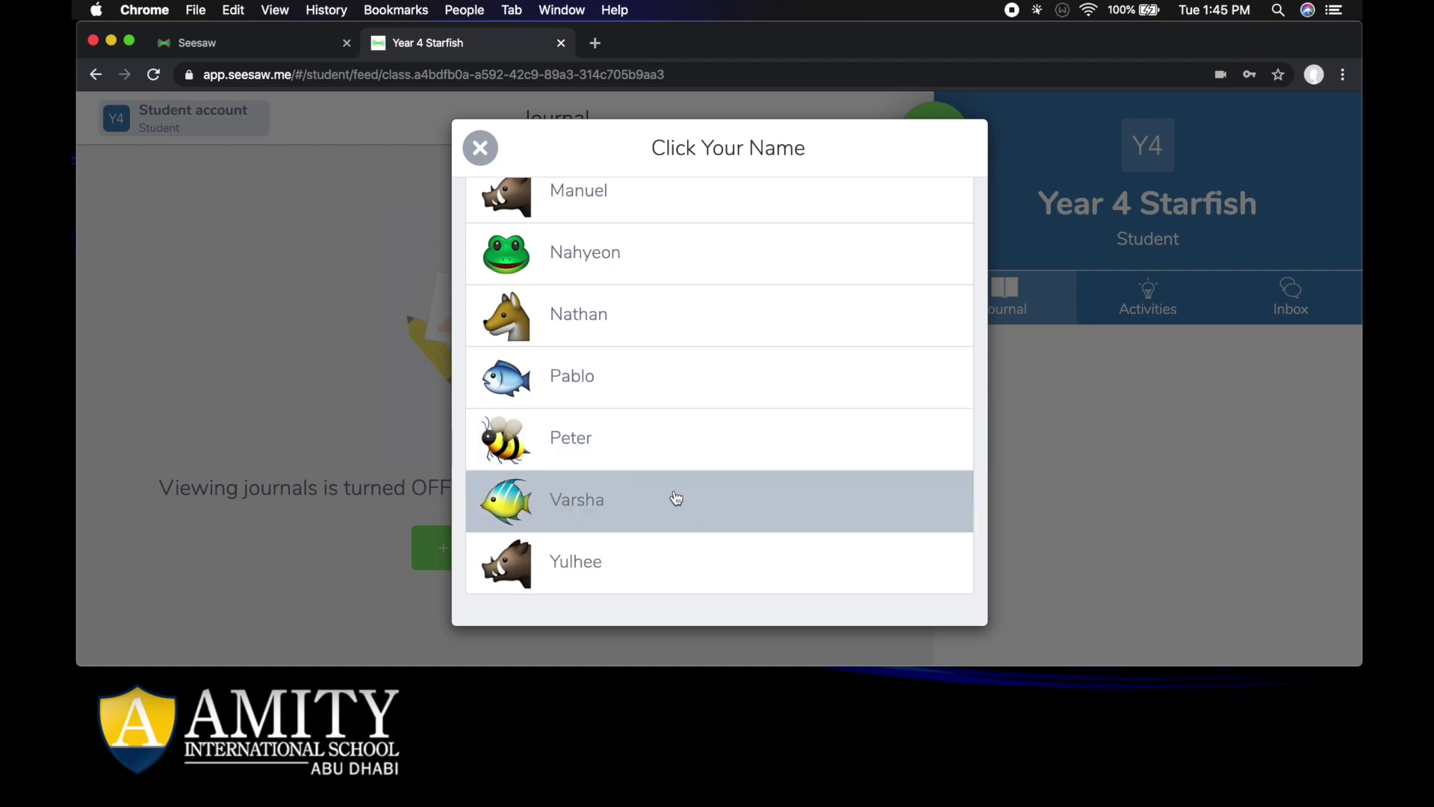
pyautogui.click(598, 455)
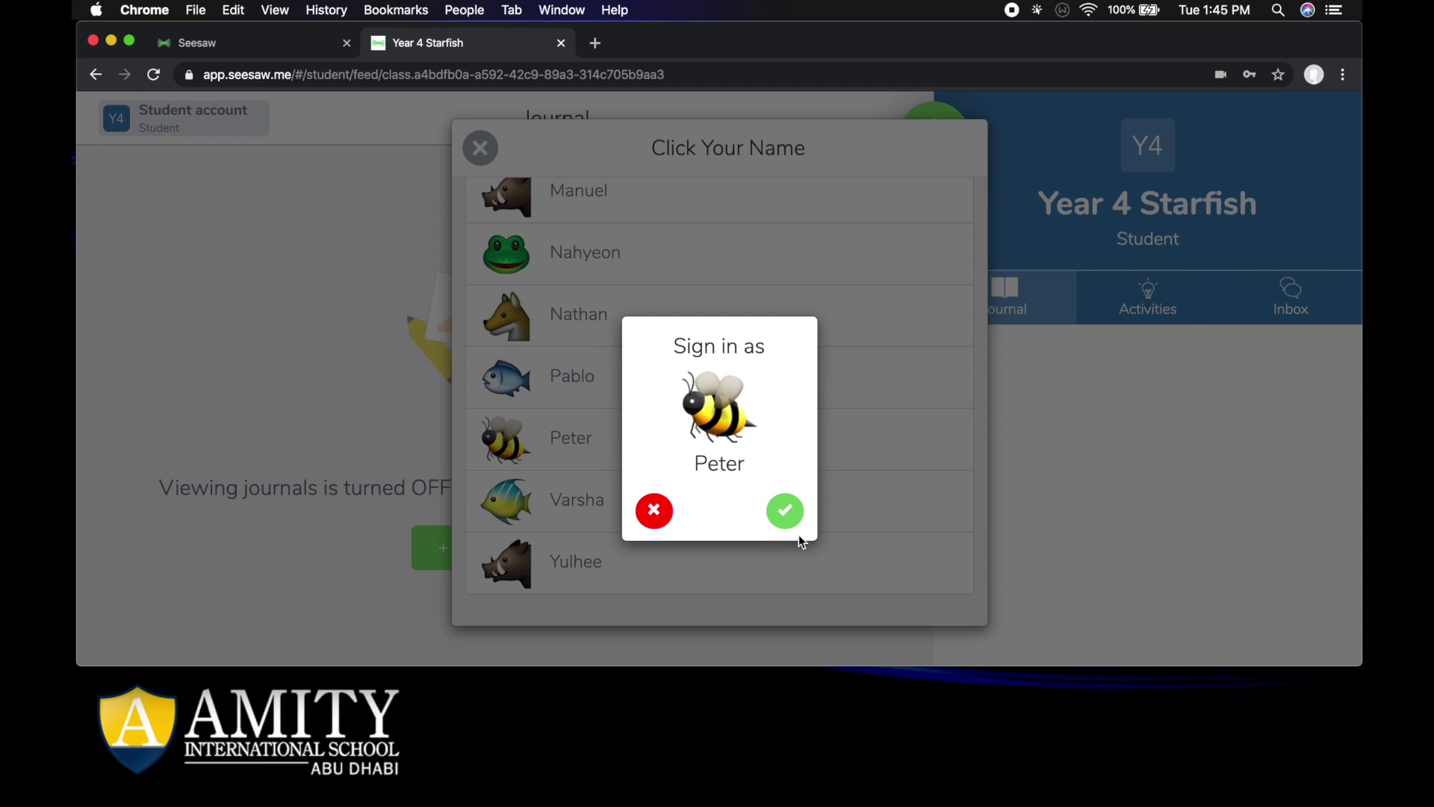
pyautogui.click(786, 512)
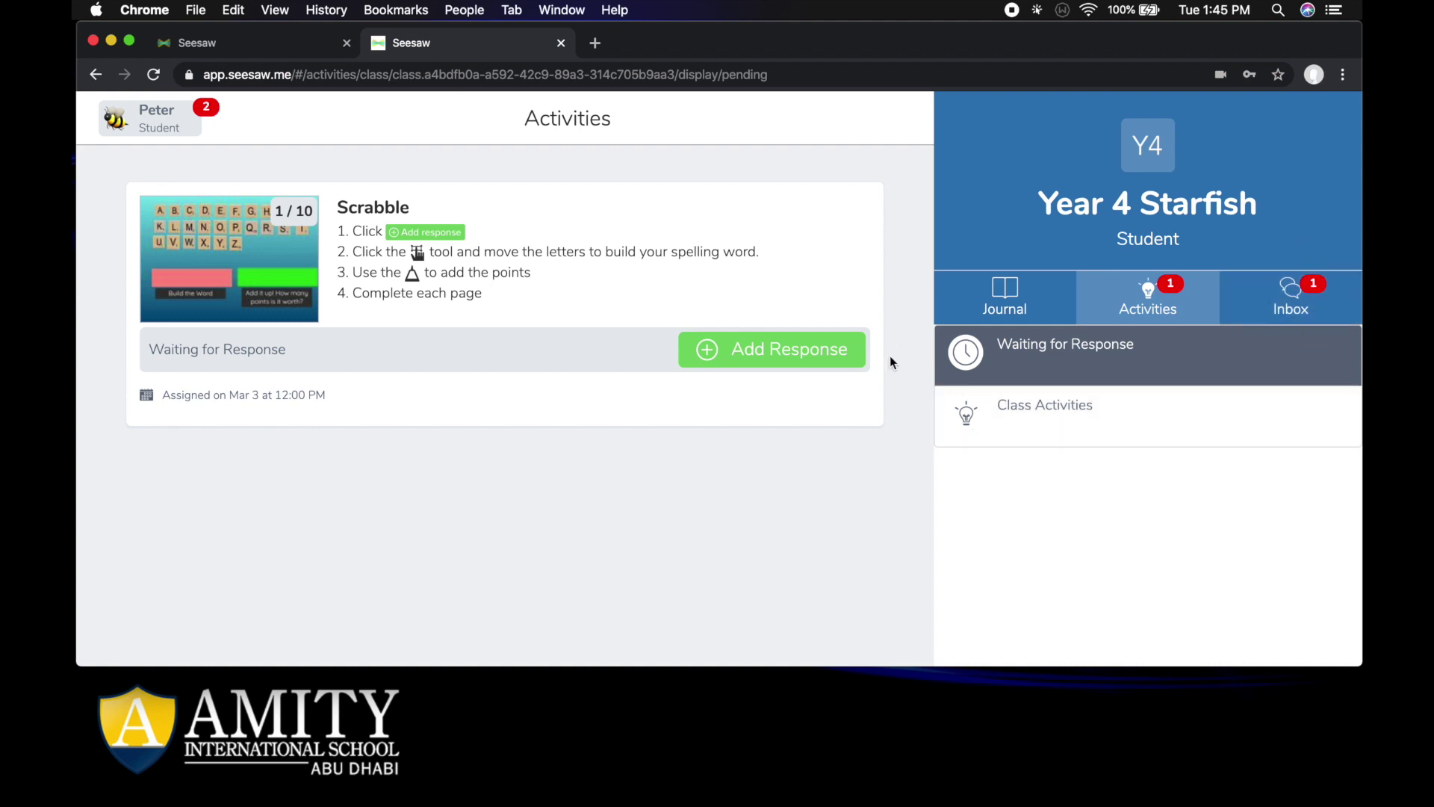
# Look through the inbox and notifications, then go back to the pending activities.
pyautogui.click(1141, 308)
pyautogui.click(1290, 307)
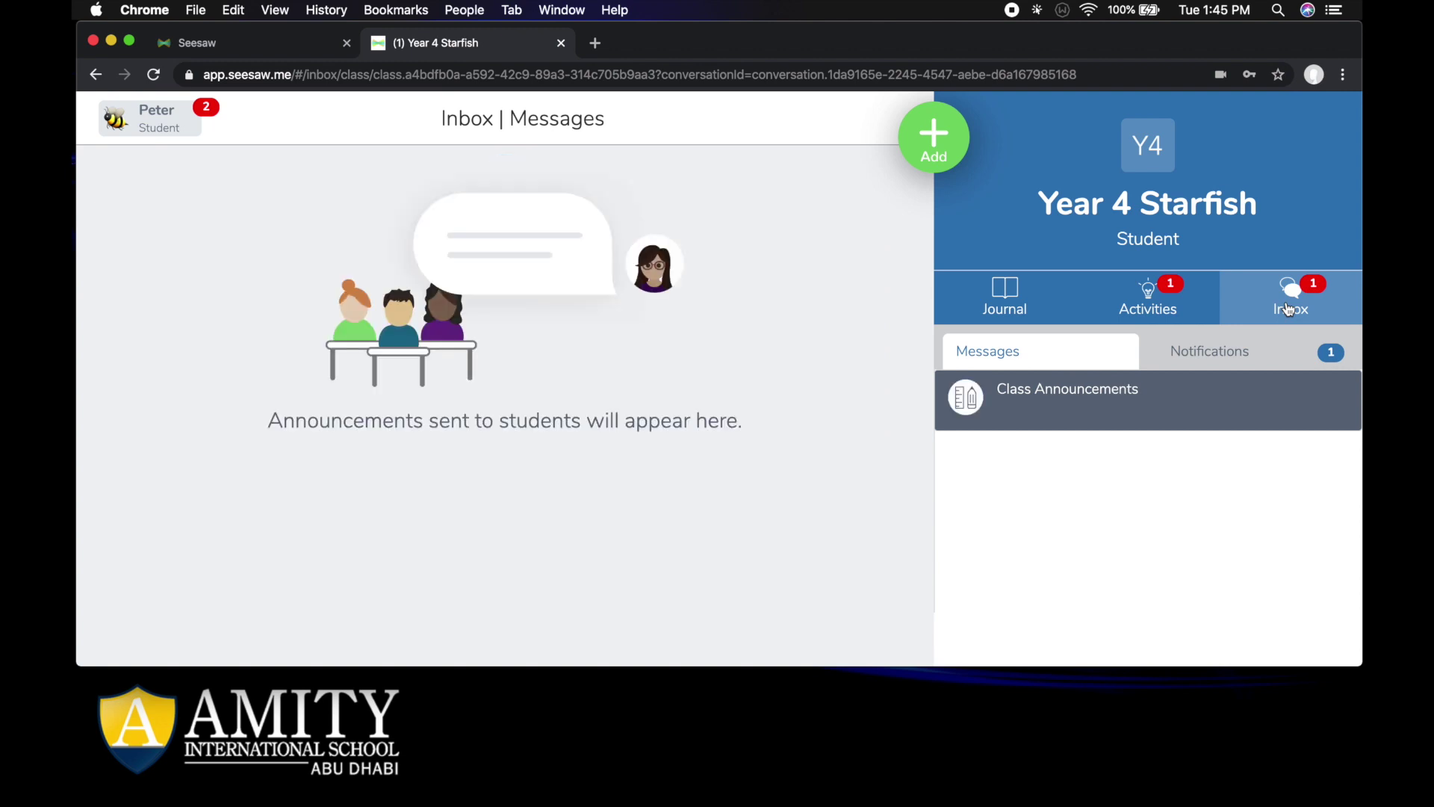
pyautogui.click(1219, 356)
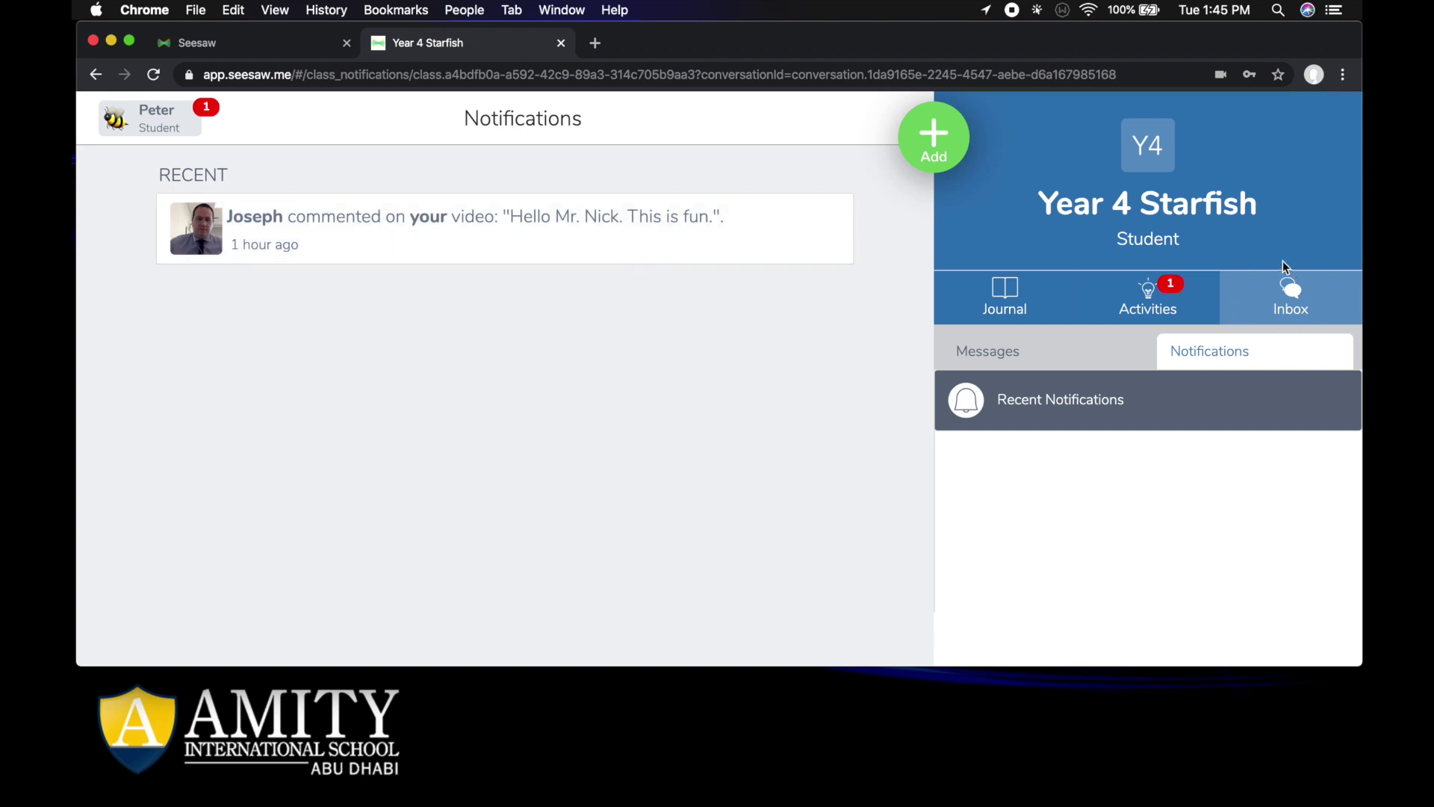
pyautogui.click(1133, 314)
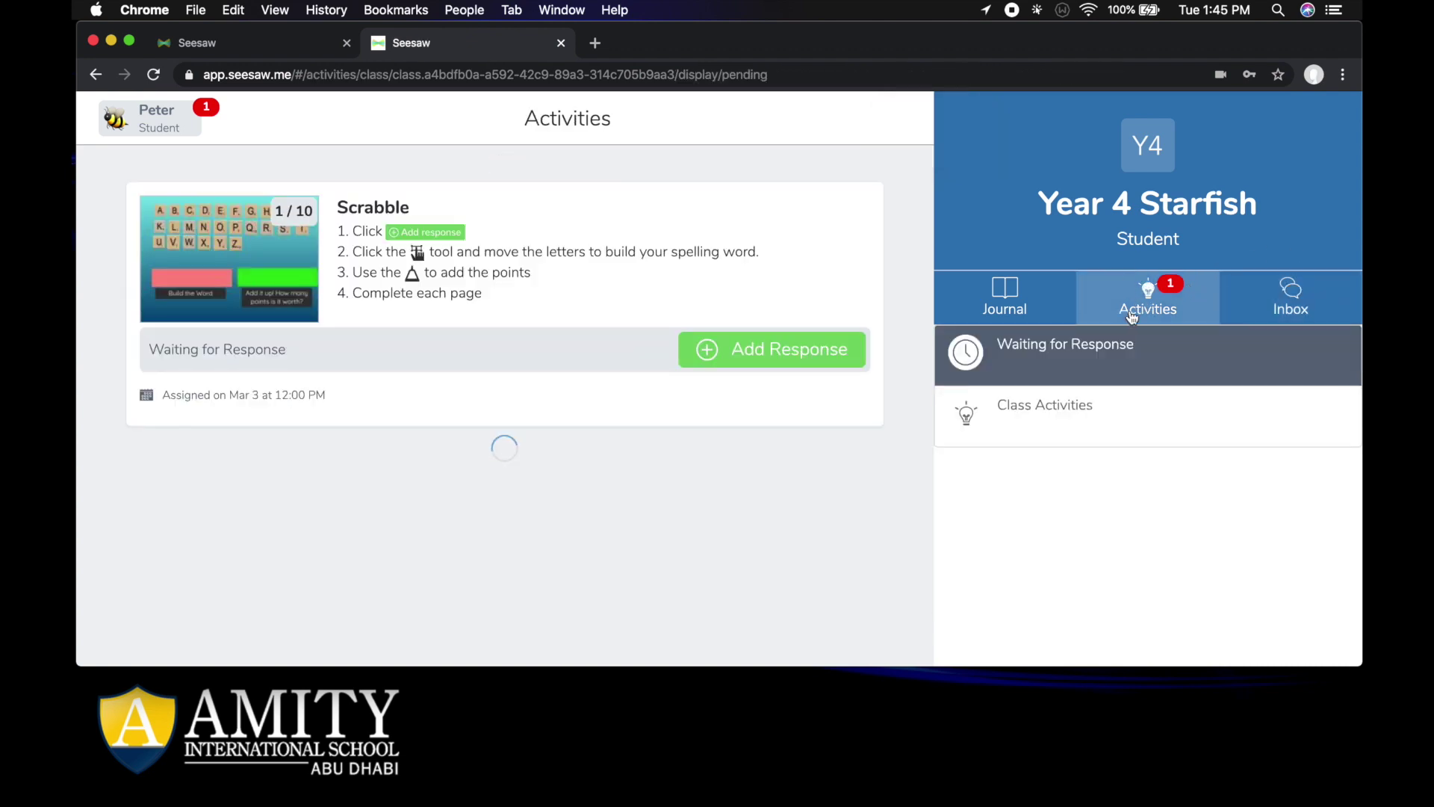
# Browse the journal feed, then return to Activities showing the waiting Scrabble assignment.
pyautogui.click(1018, 303)
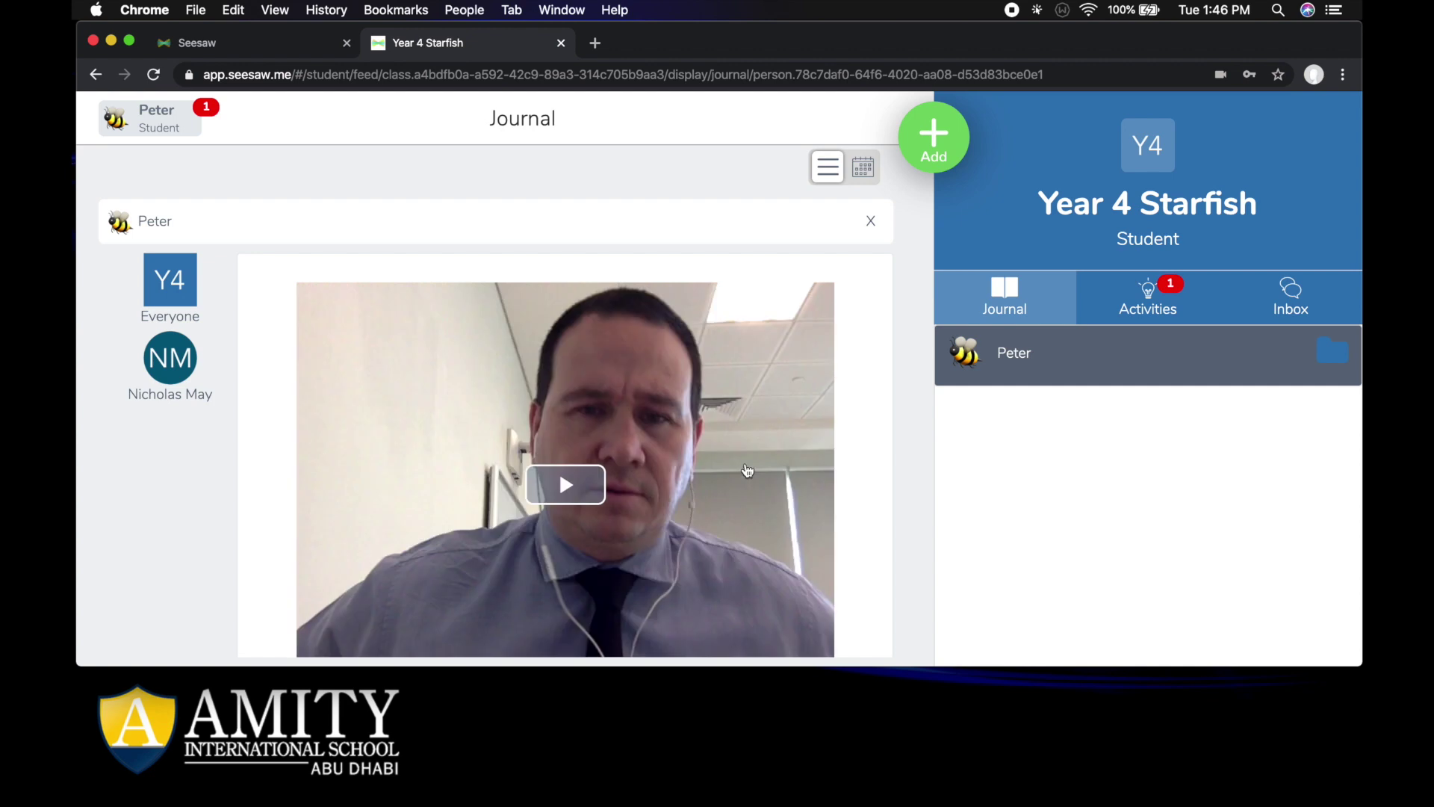
pyautogui.scroll(-2, 747, 470)
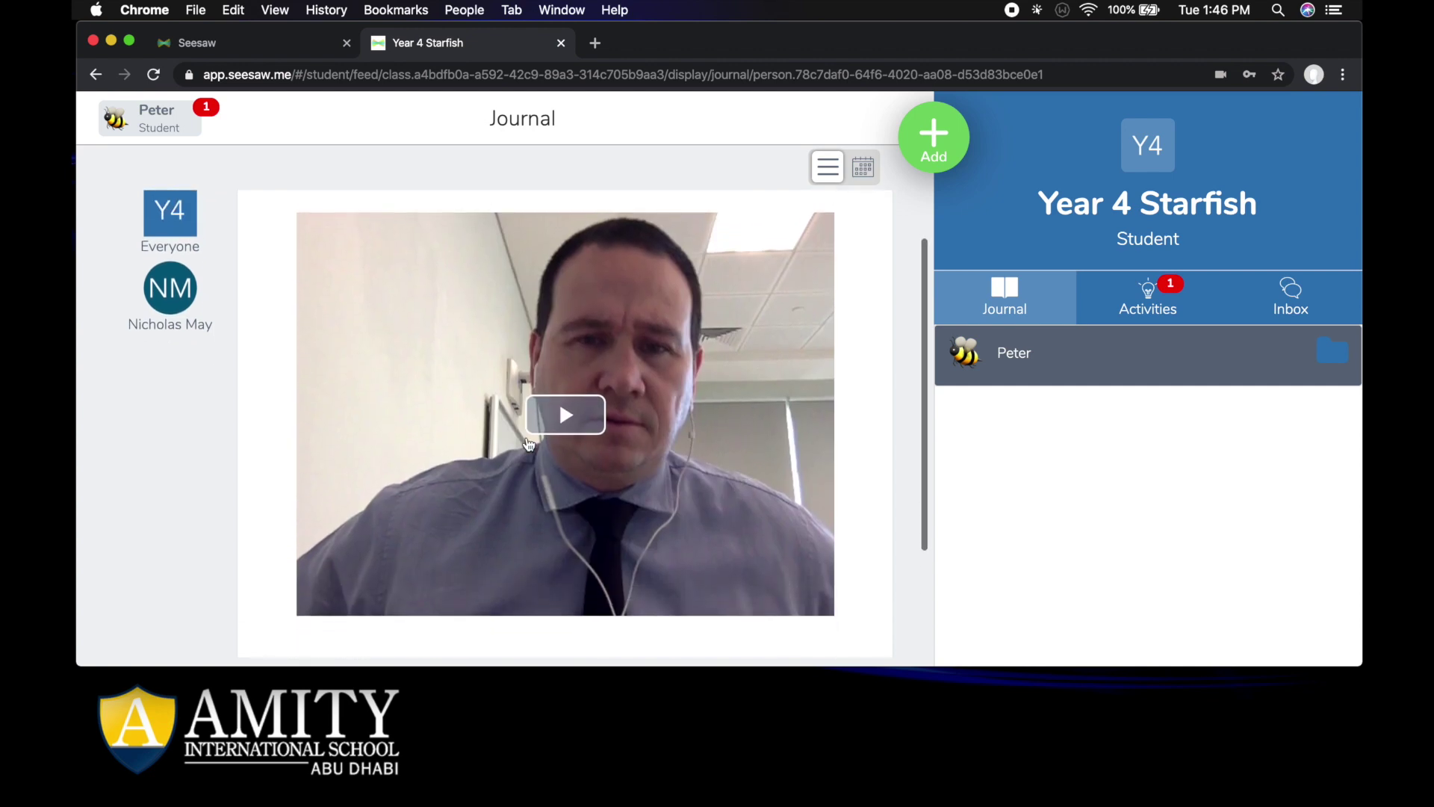
pyautogui.scroll(-4, 443, 493)
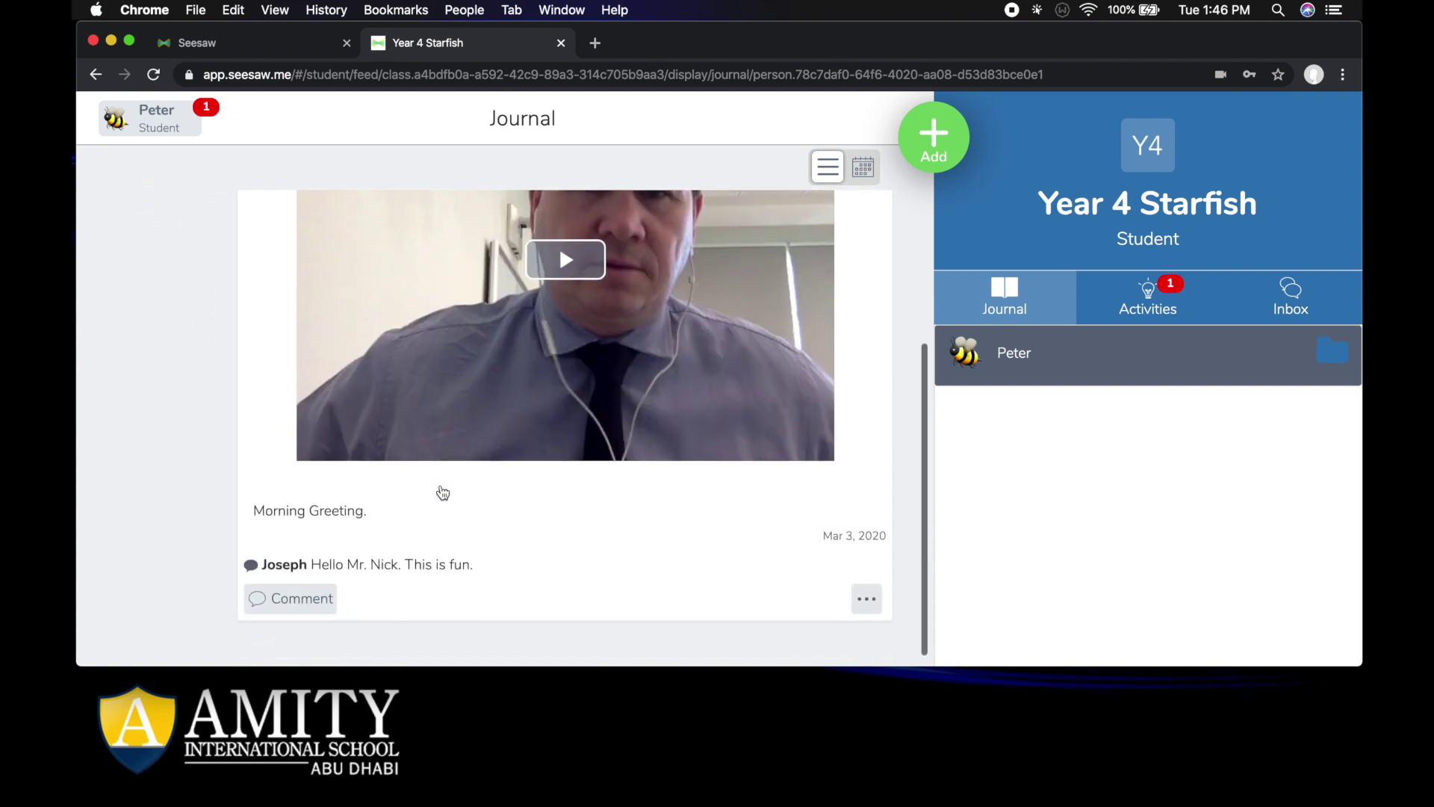
pyautogui.scroll(6, 456, 464)
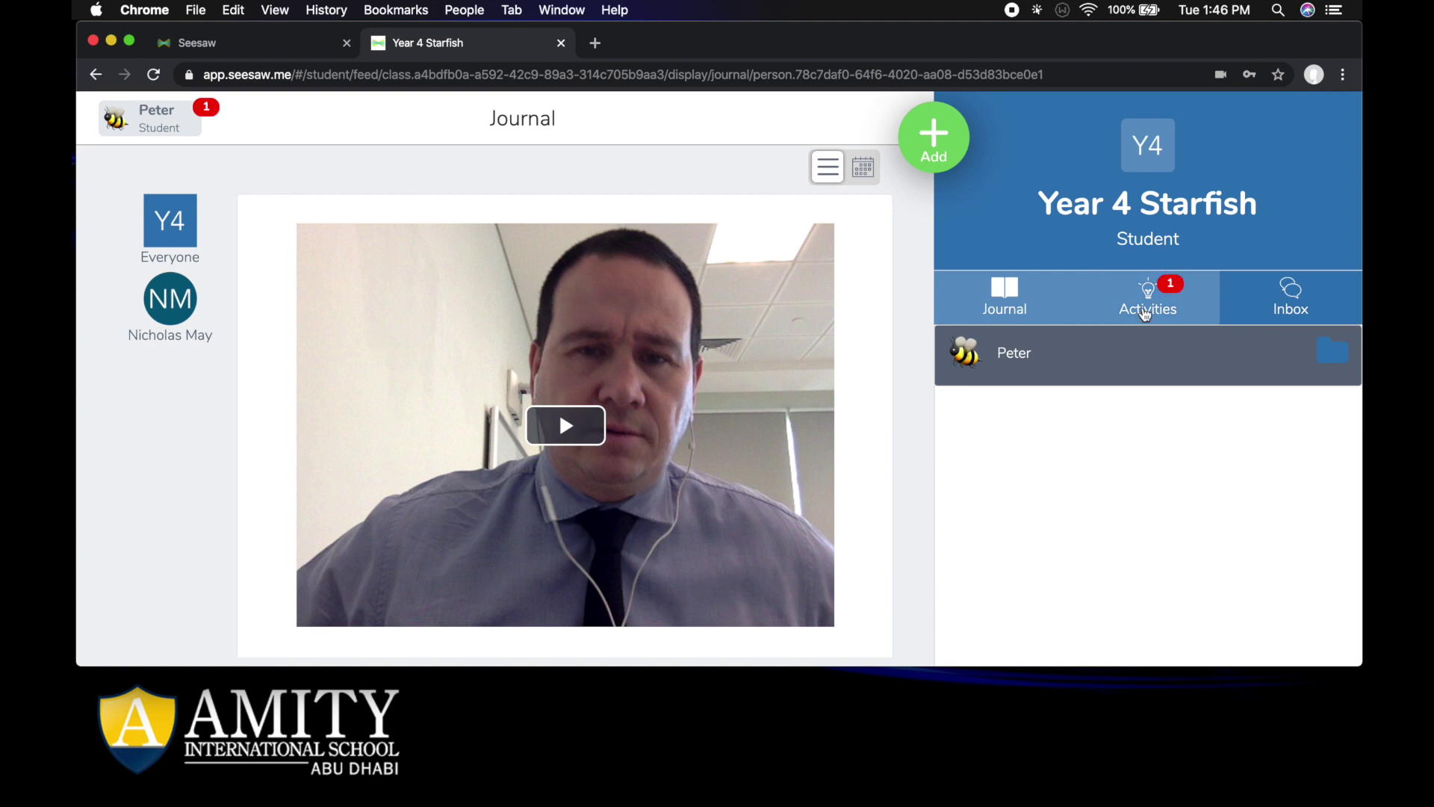
pyautogui.click(1146, 314)
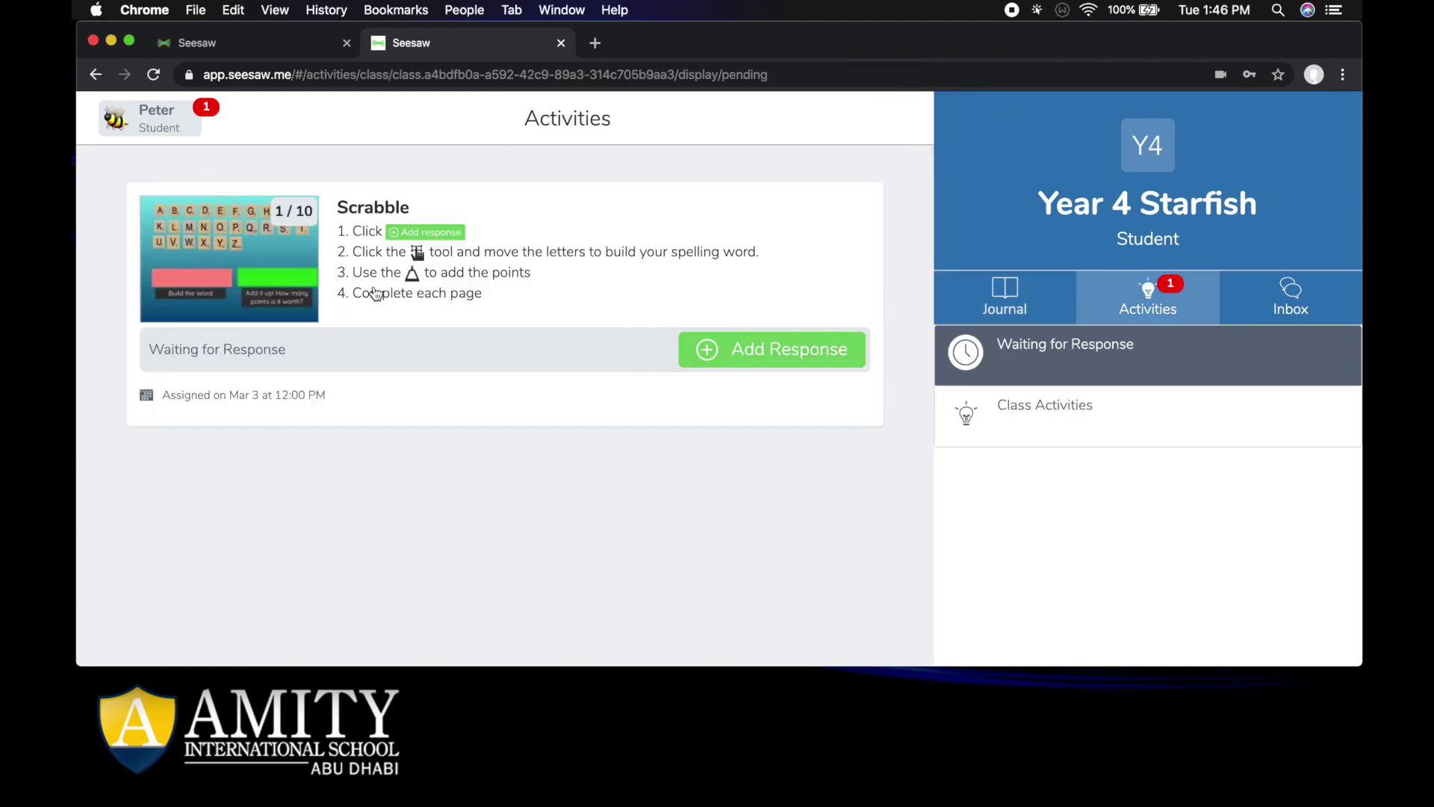
# Start a Scrabble response and drag C, A and T tiles into the word box to spell CAT.
pyautogui.click(772, 351)
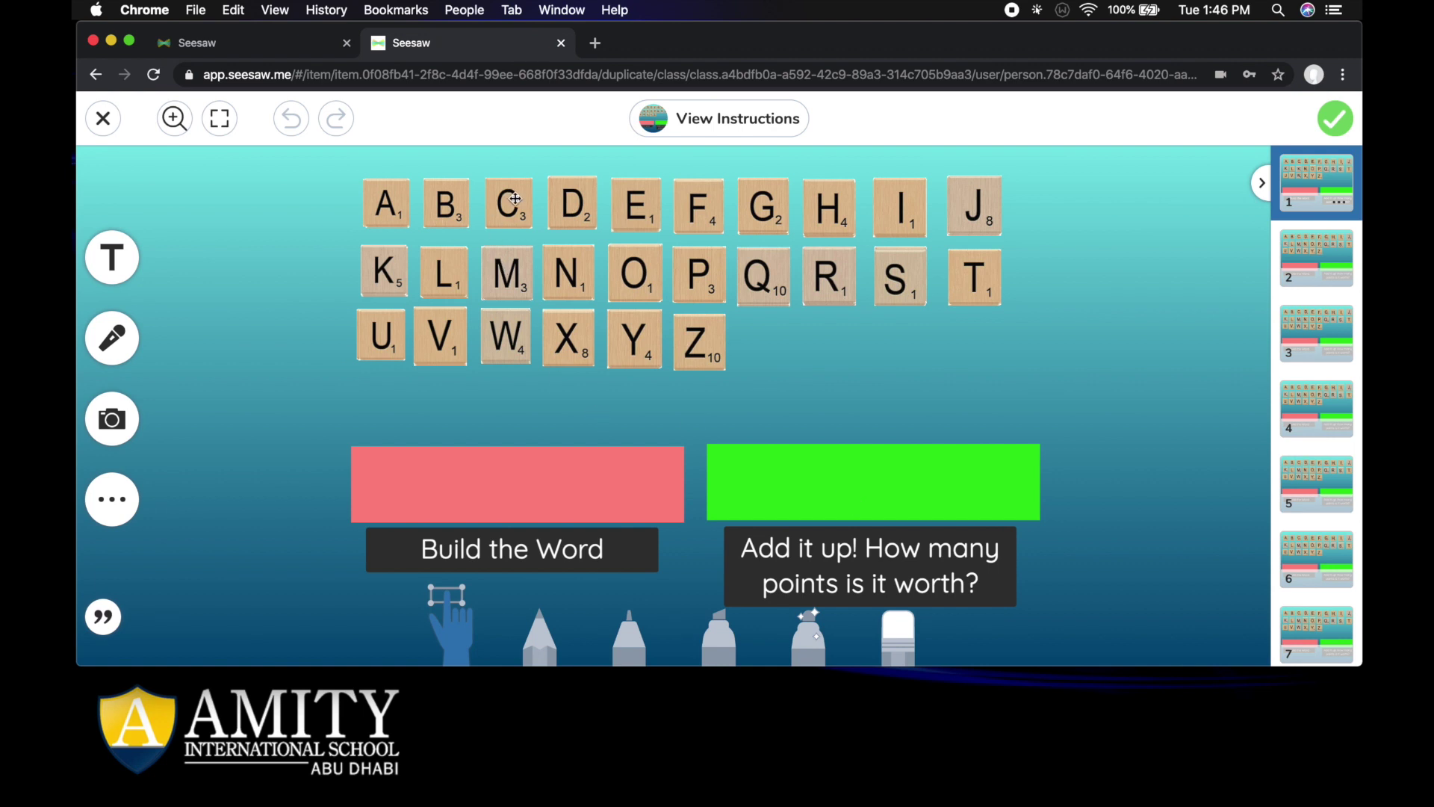
pyautogui.moveTo(514, 197); pyautogui.dragTo(412, 482)
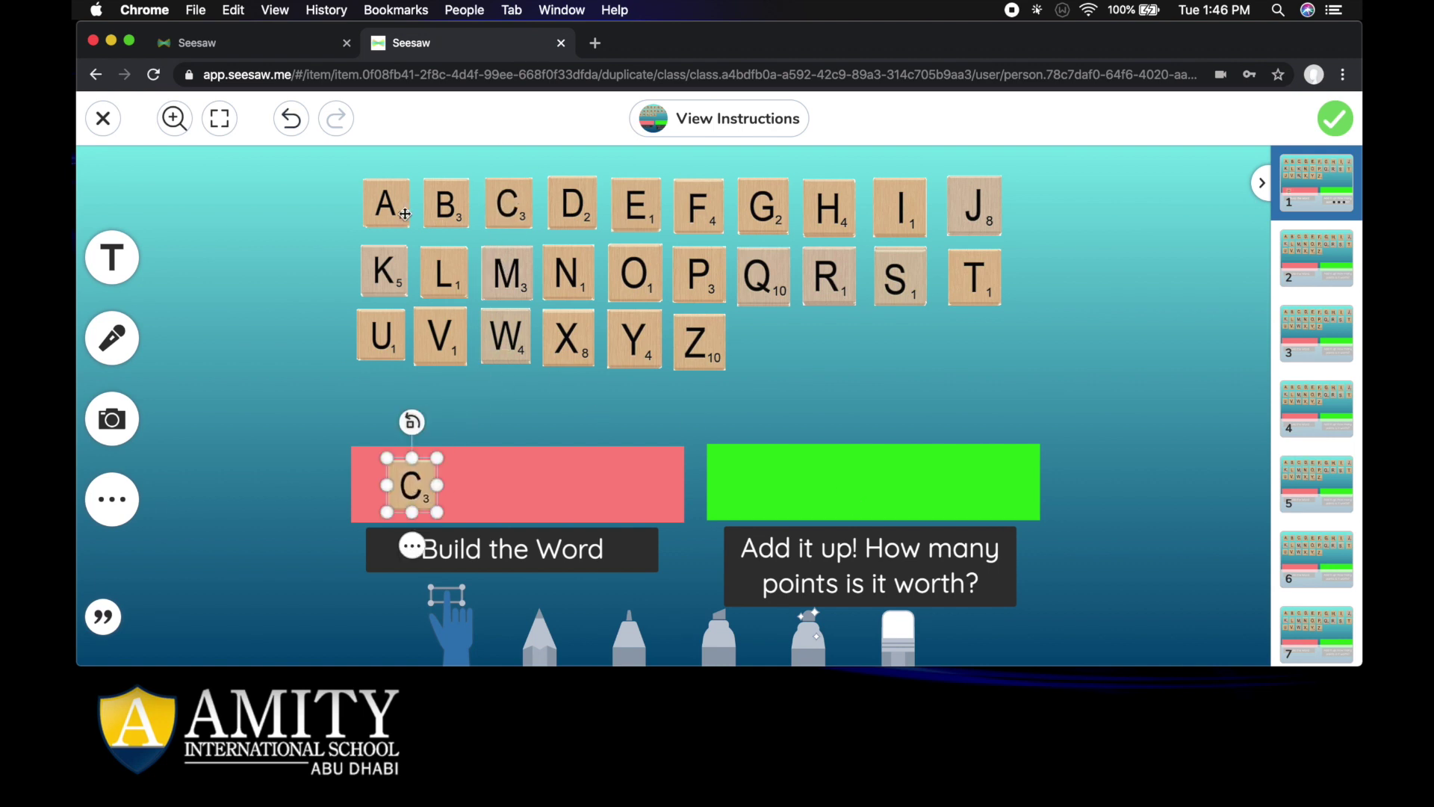
pyautogui.click(382, 204)
pyautogui.moveTo(383, 204); pyautogui.dragTo(467, 482)
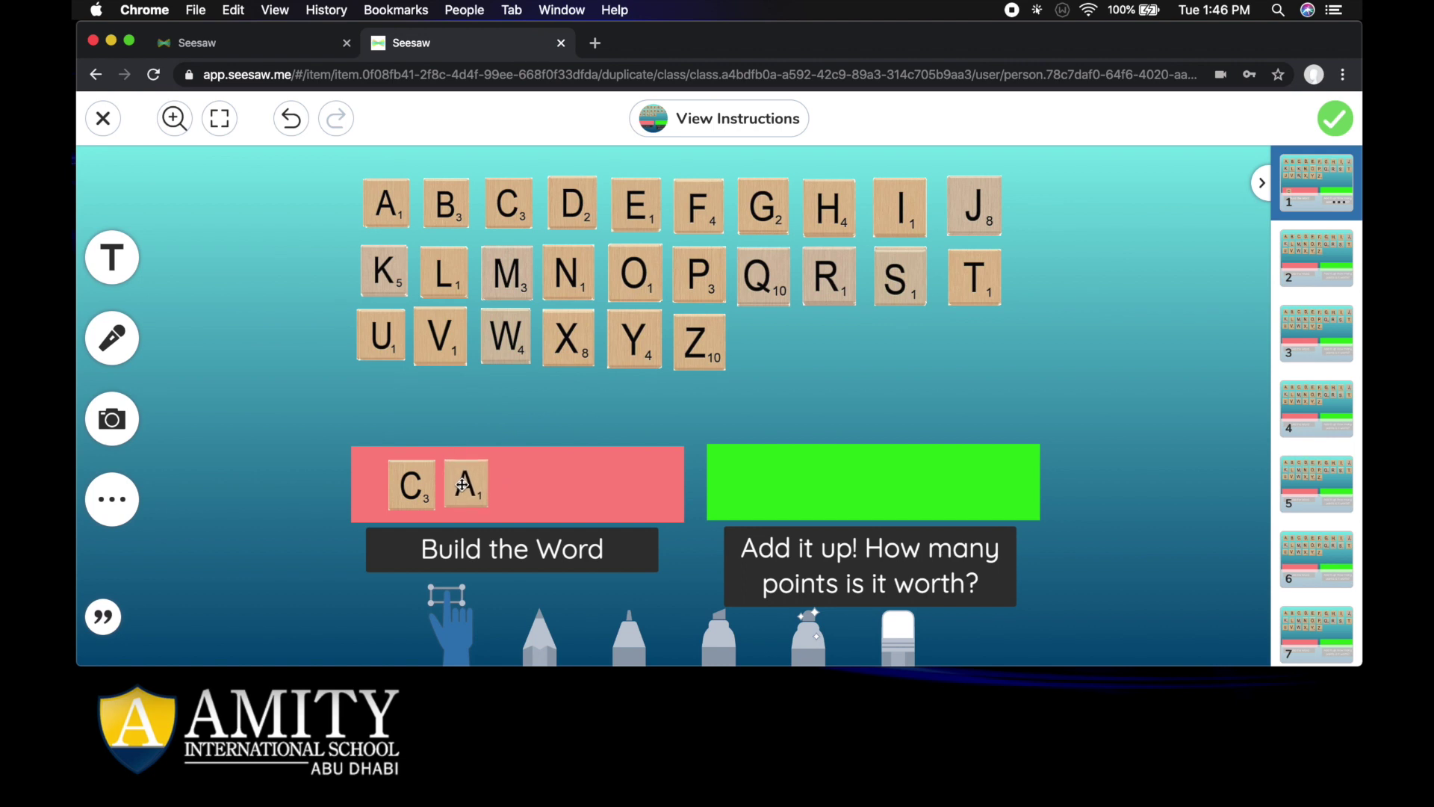
pyautogui.click(975, 278)
pyautogui.moveTo(975, 278); pyautogui.dragTo(522, 482)
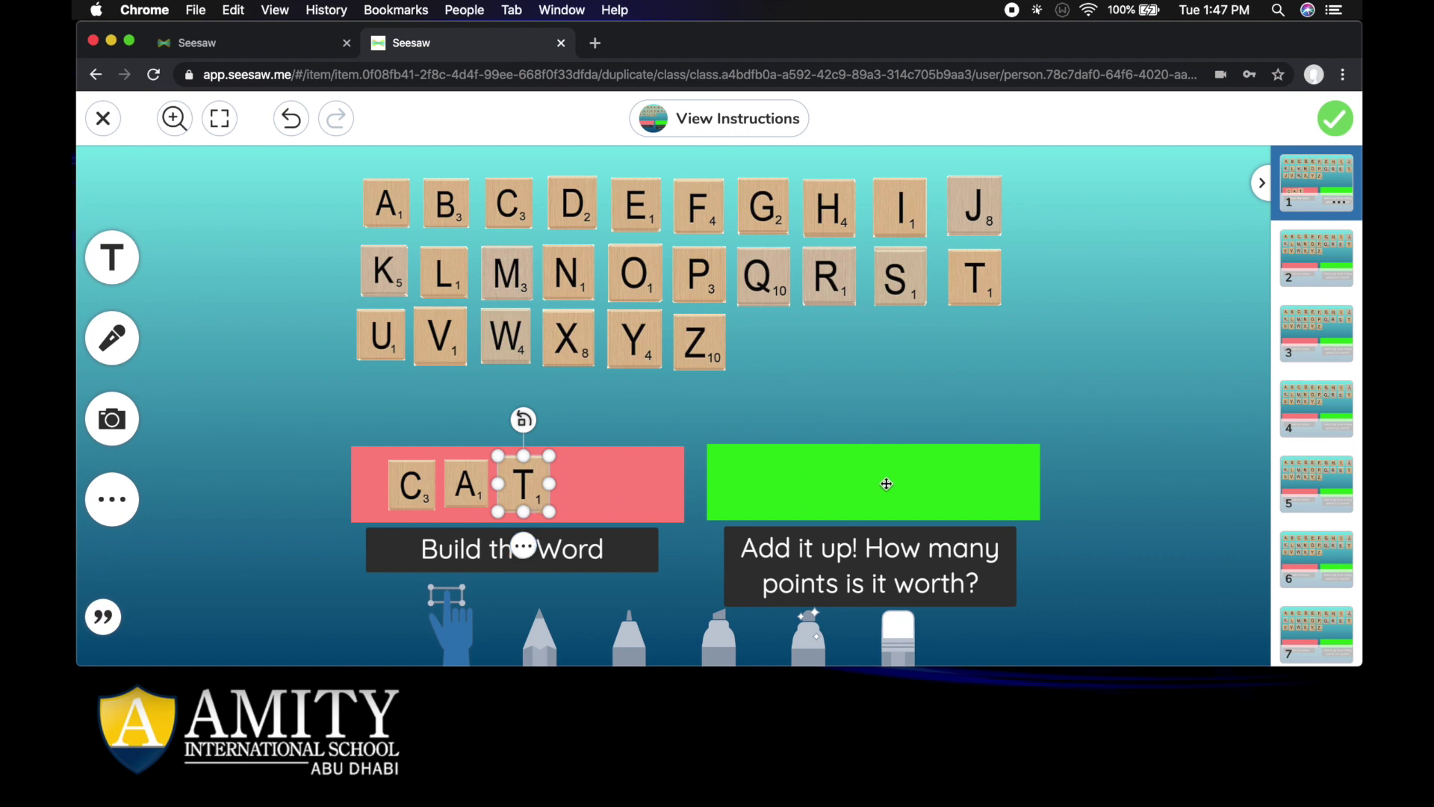
# Score CAT as 5 in the green box, once handwritten with the pencil and once as a text box.
pyautogui.click(541, 635)
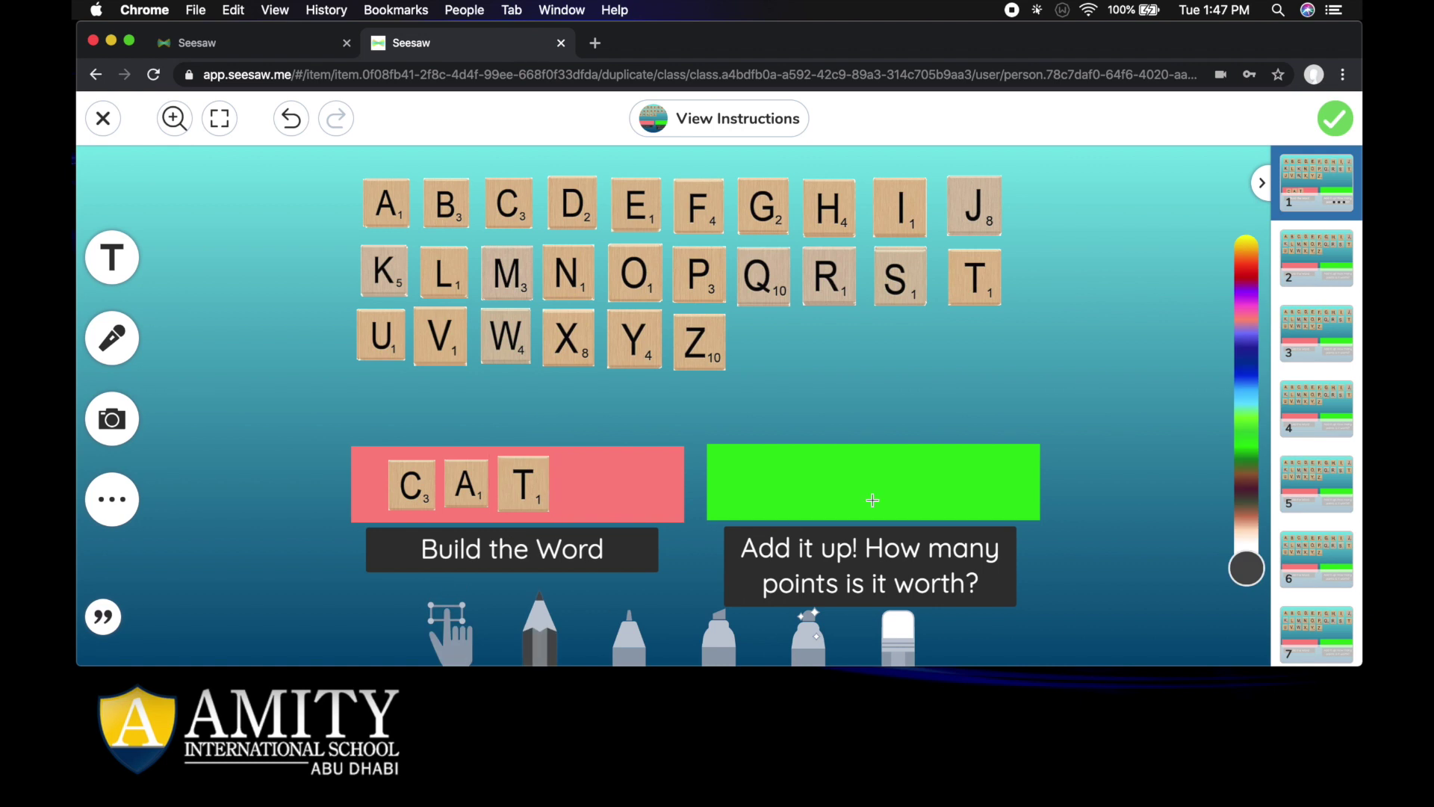
pyautogui.moveTo(816, 481); pyautogui.dragTo(806, 500)
pyautogui.click(112, 261)
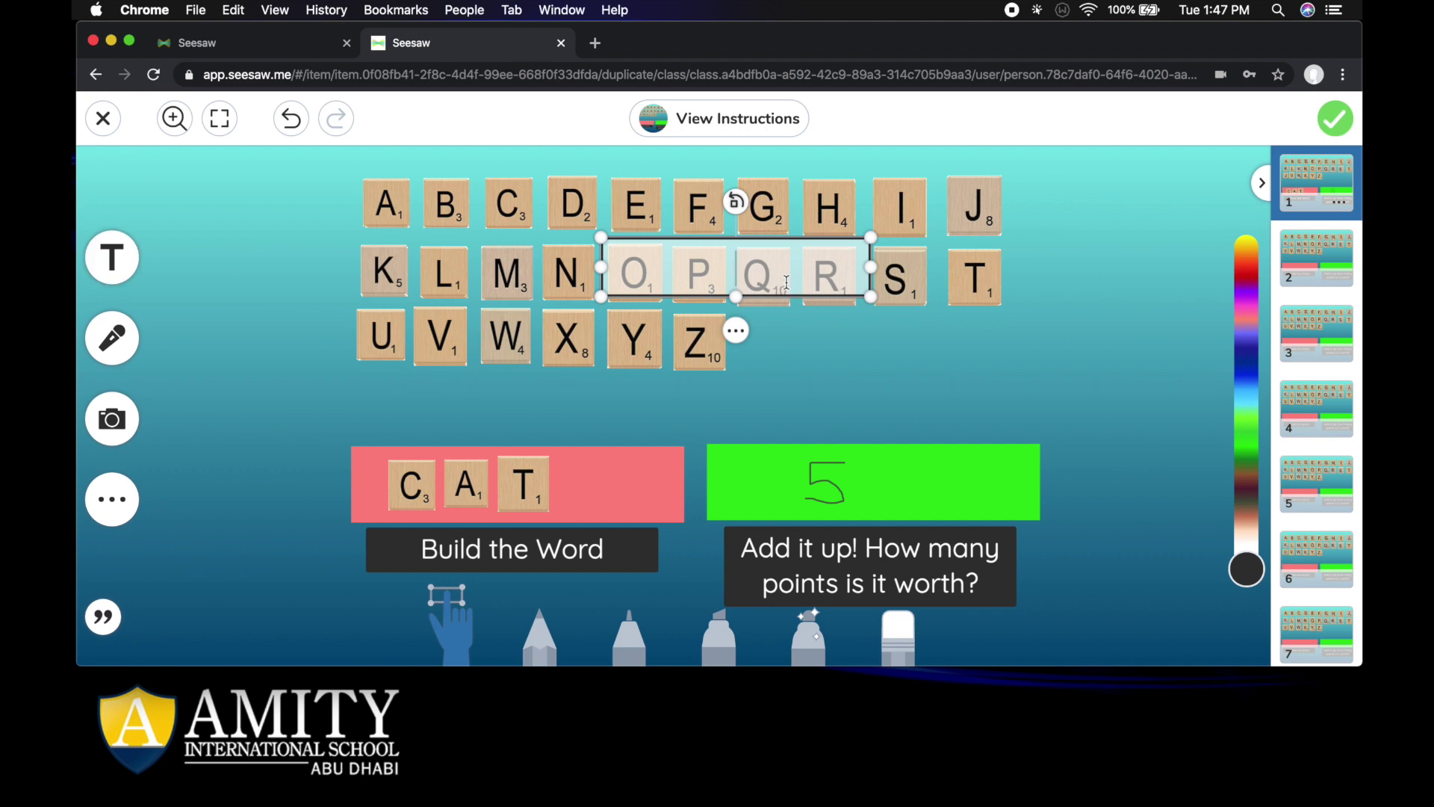
pyautogui.moveTo(792, 287); pyautogui.dragTo(1063, 502)
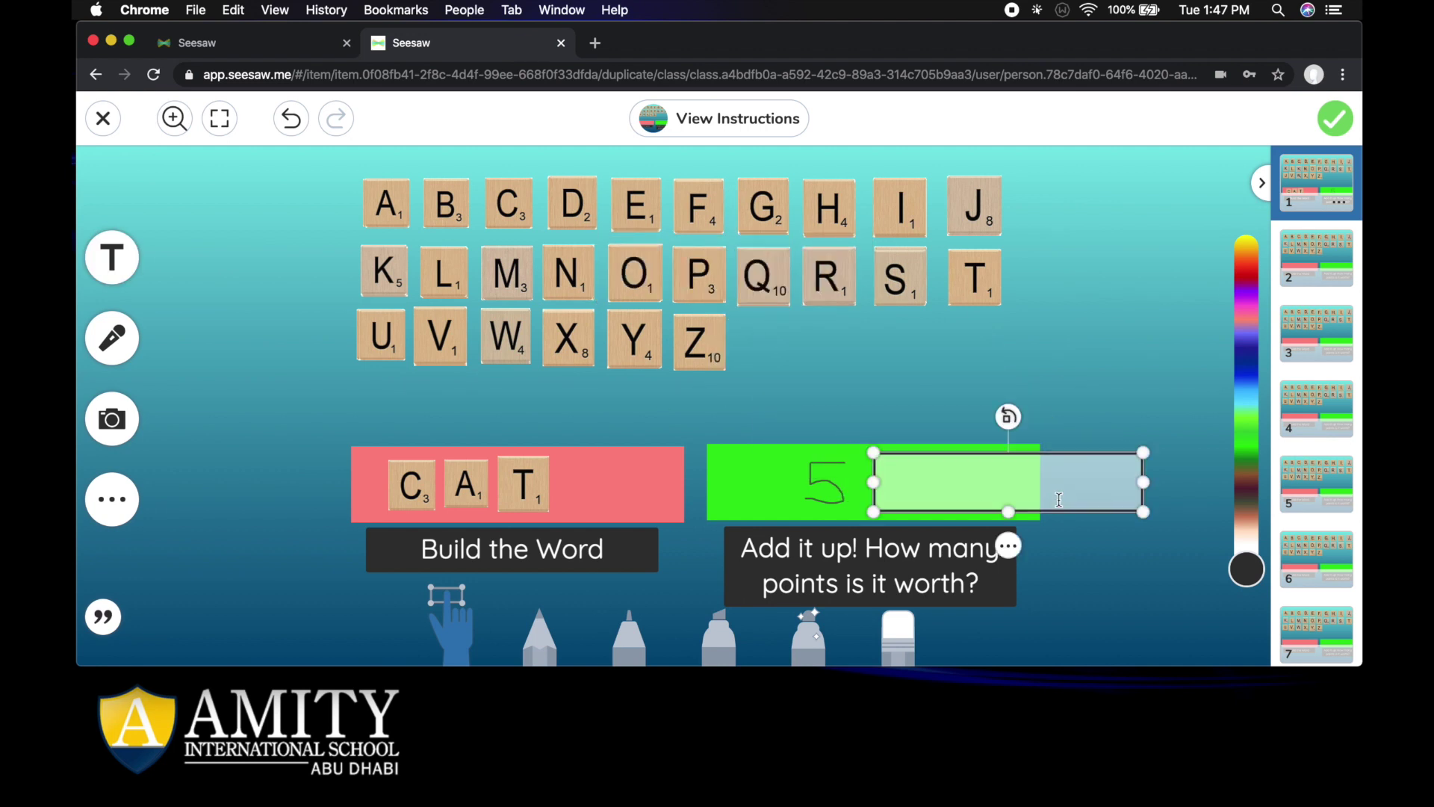
pyautogui.click(1016, 478)
pyautogui.write('5')
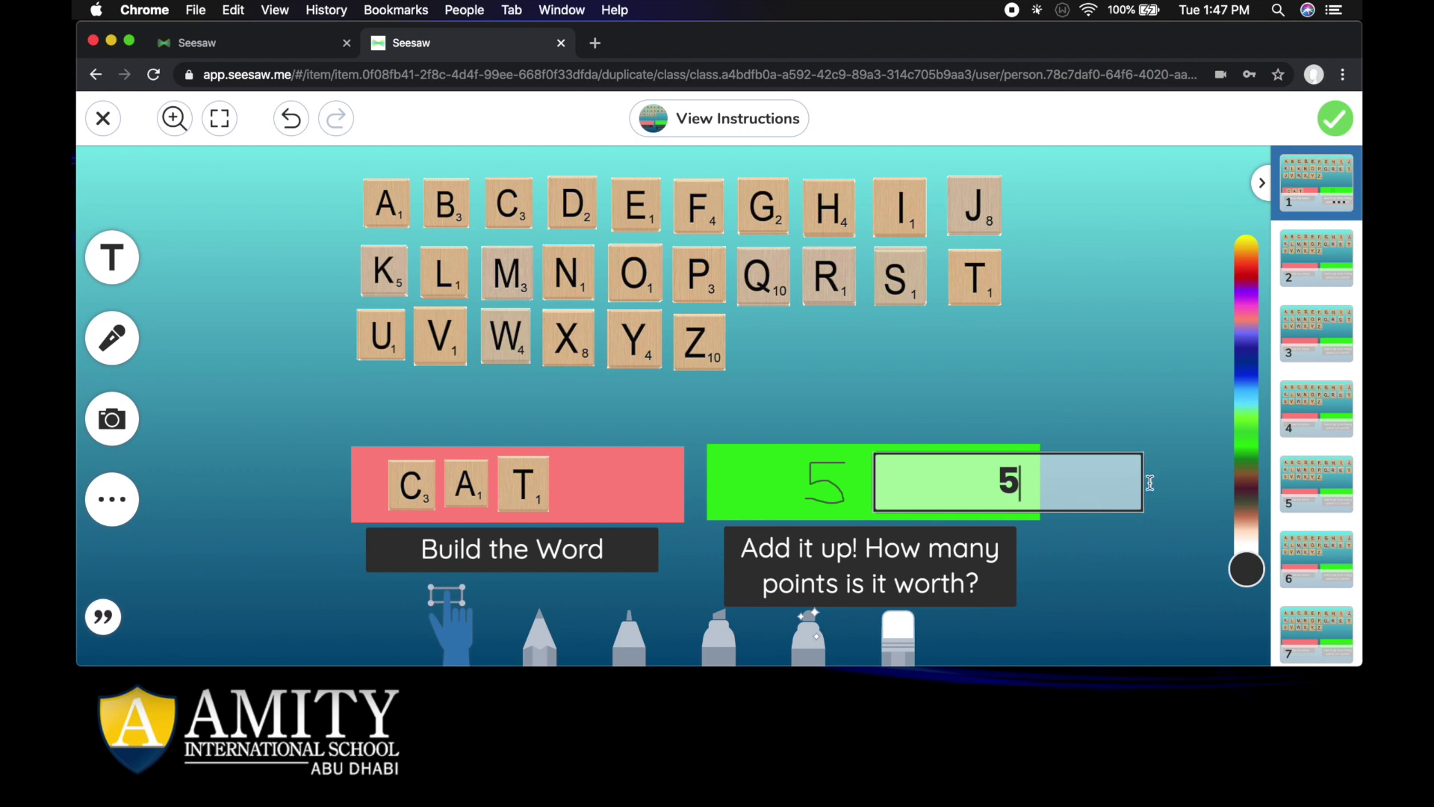
pyautogui.click(1112, 559)
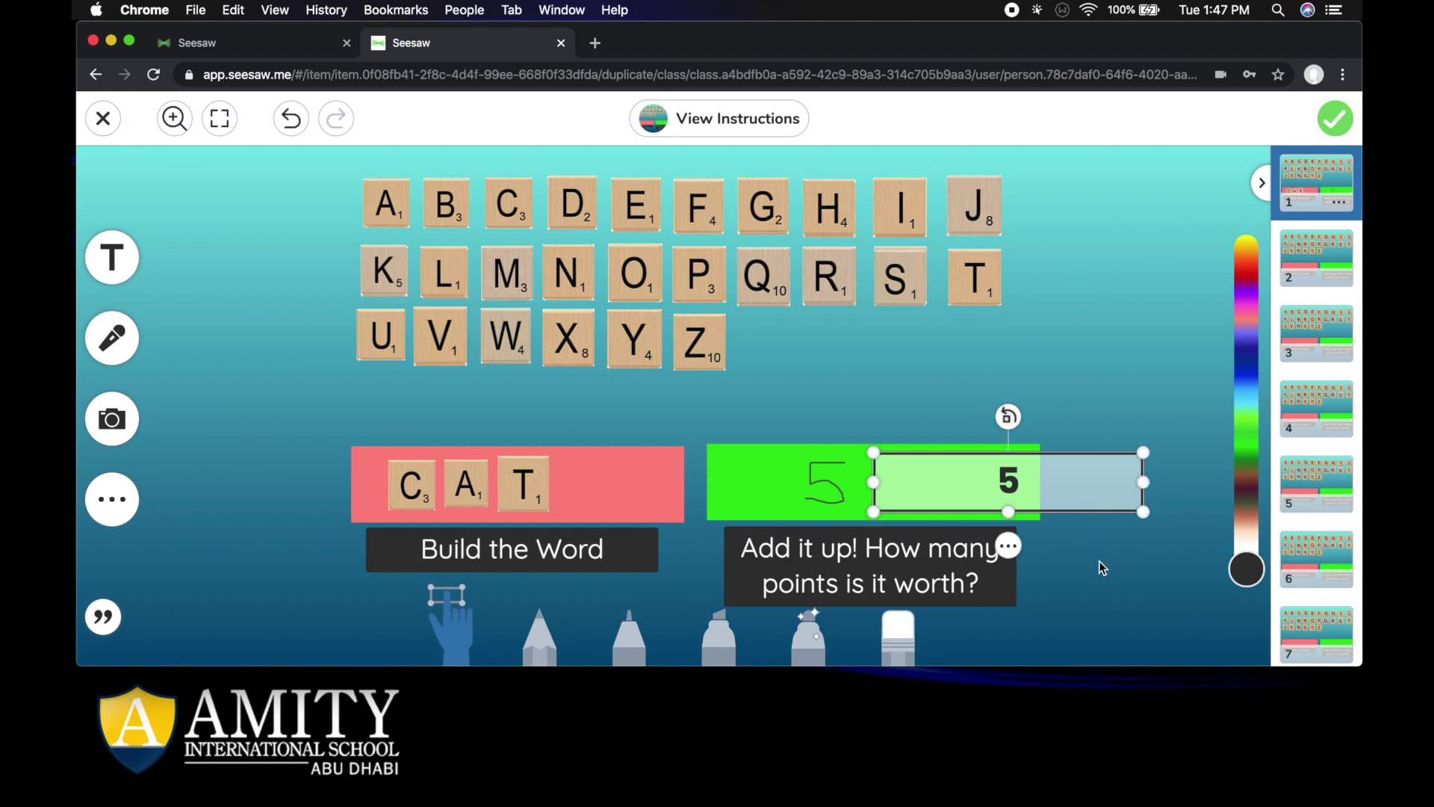
pyautogui.click(1073, 420)
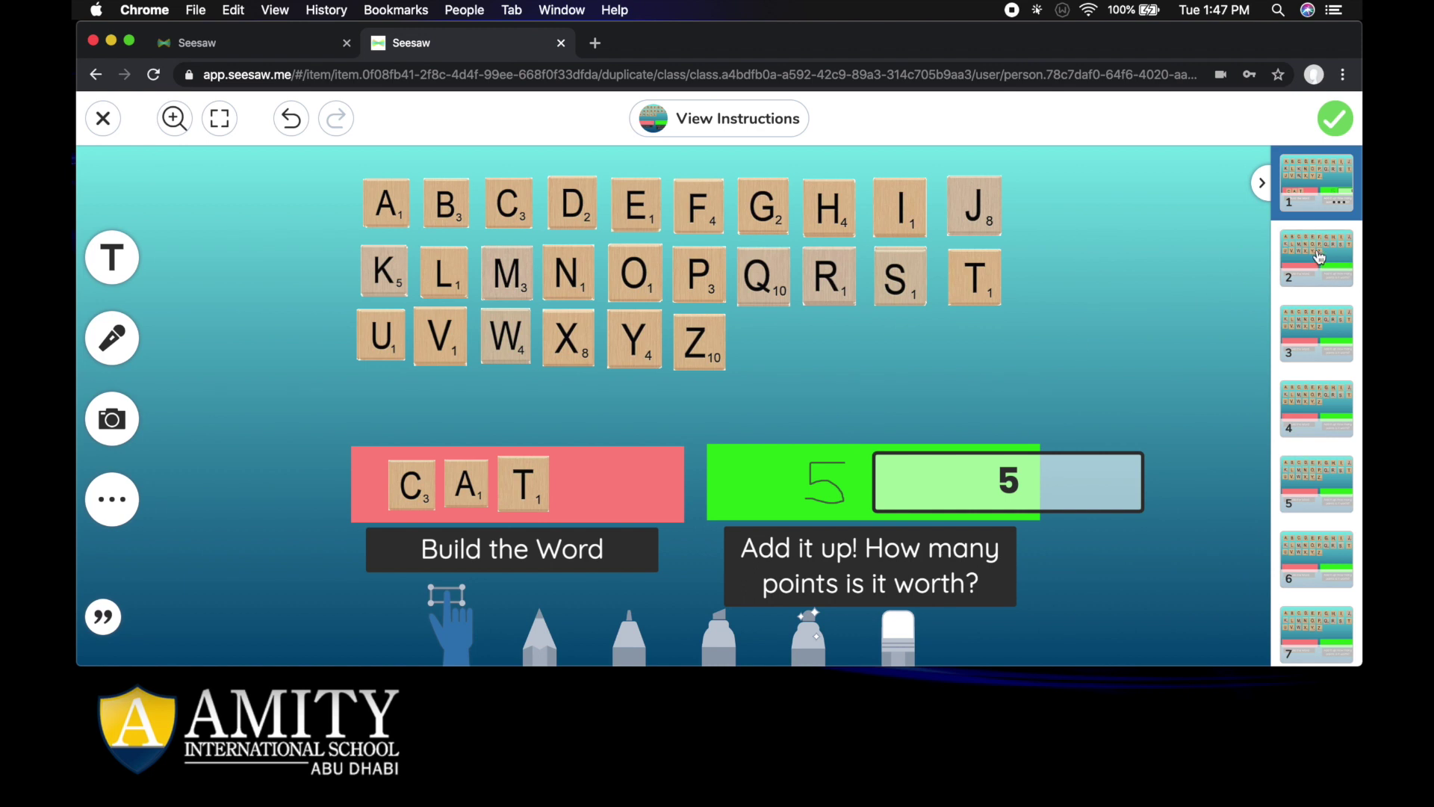
pyautogui.scroll(-3, 1311, 538)
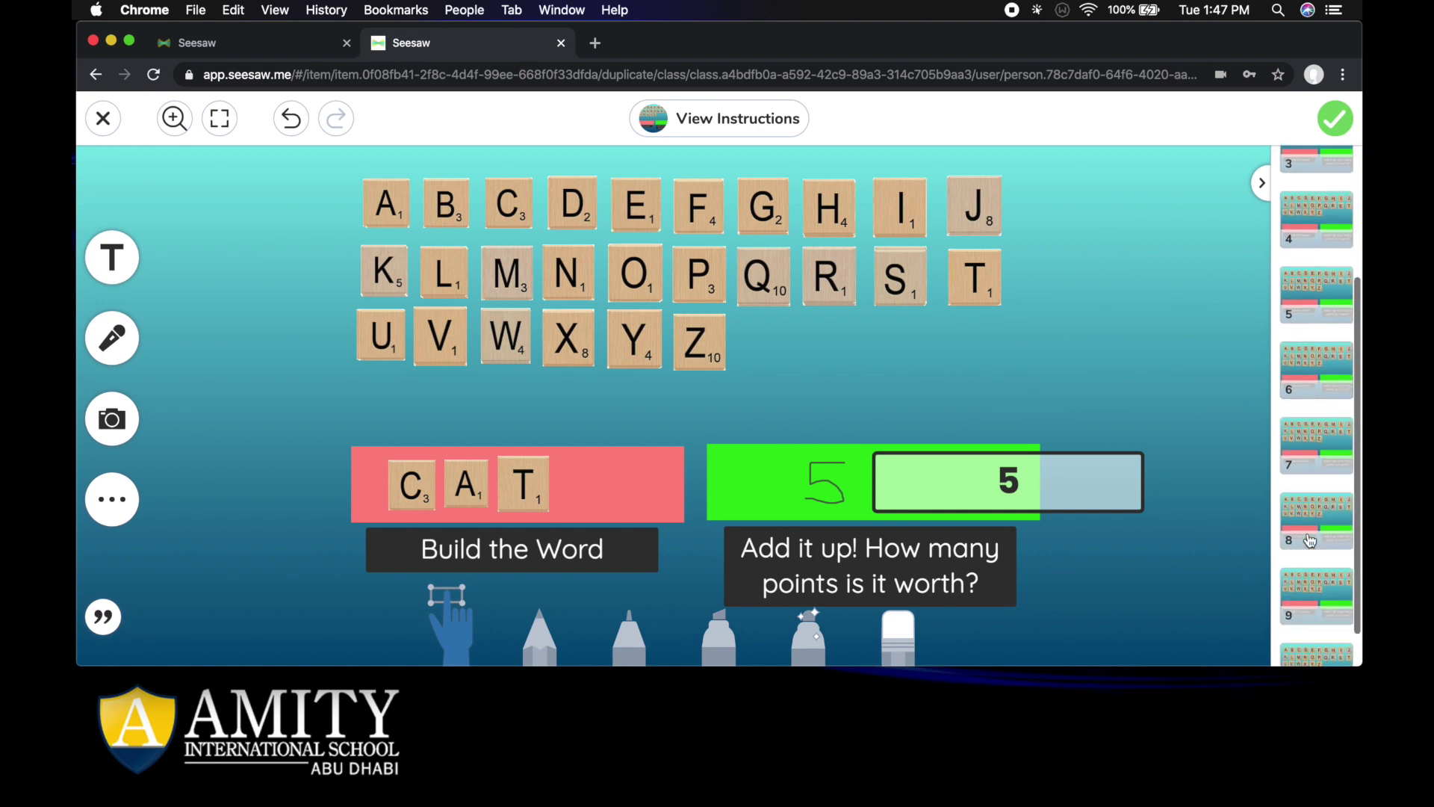
pyautogui.scroll(3, 1310, 539)
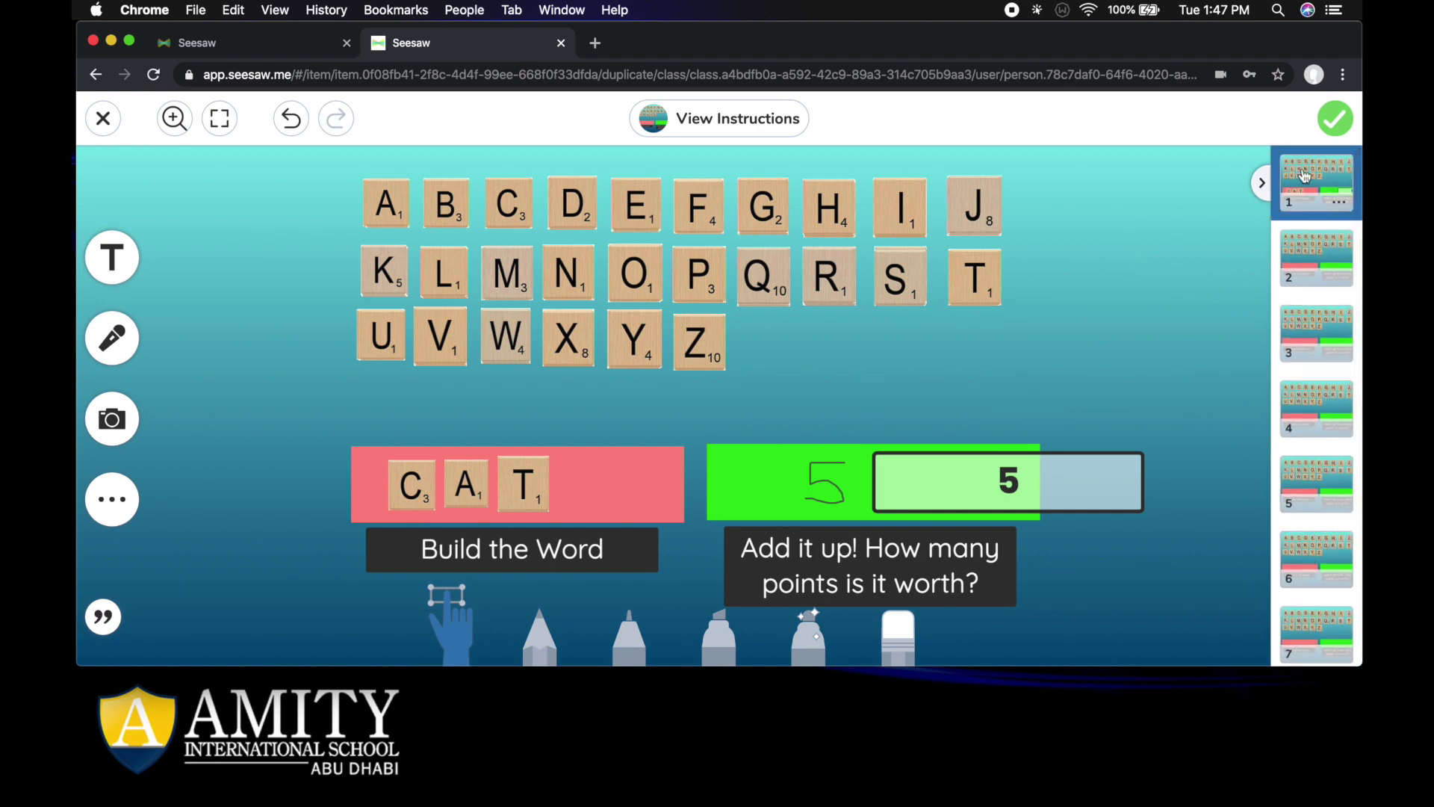
# Submit the finished Scrabble response for teacher approval.
pyautogui.click(1336, 120)
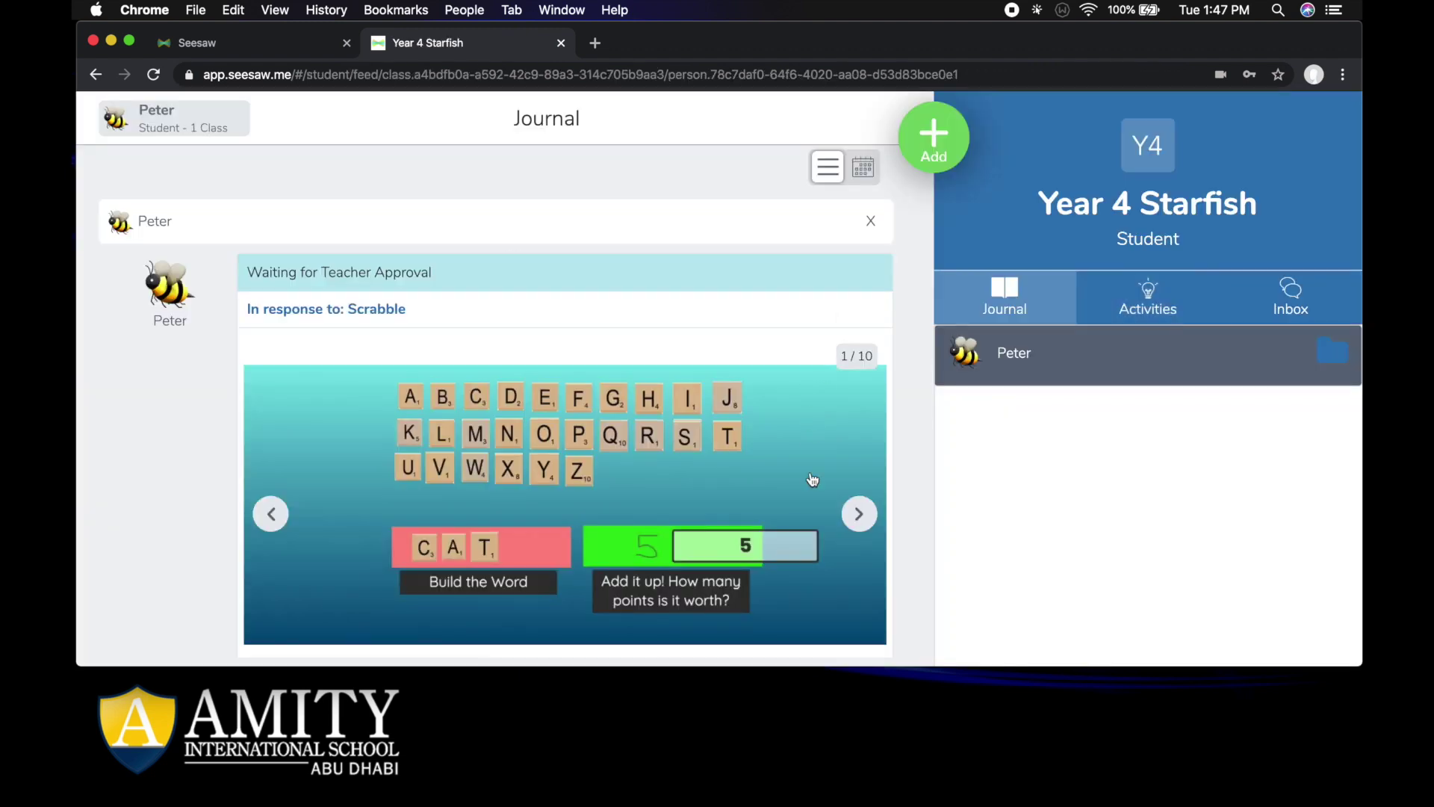
pyautogui.scroll(-3, 811, 481)
pyautogui.scroll(2, 813, 479)
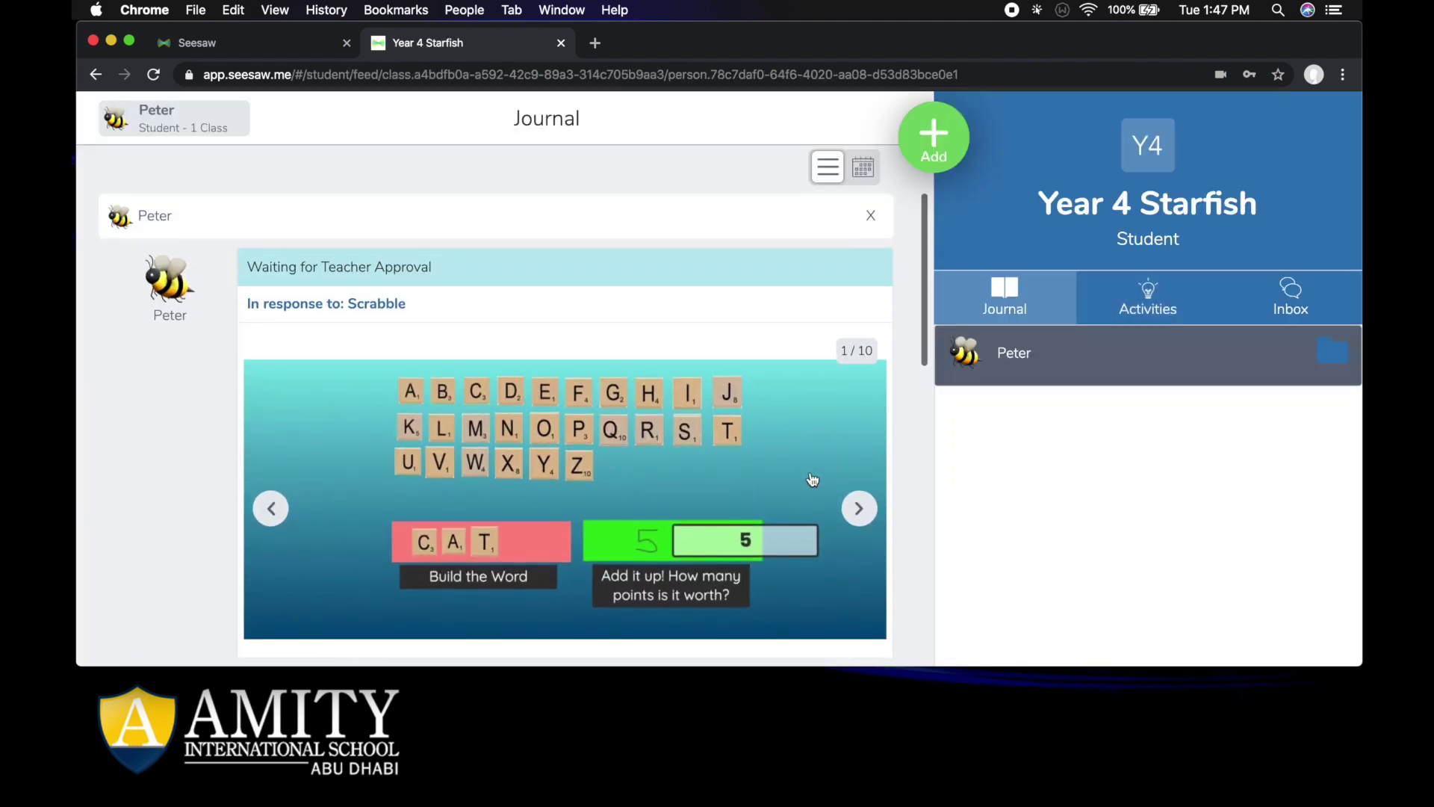
pyautogui.scroll(-3, 813, 479)
pyautogui.scroll(-1, 813, 479)
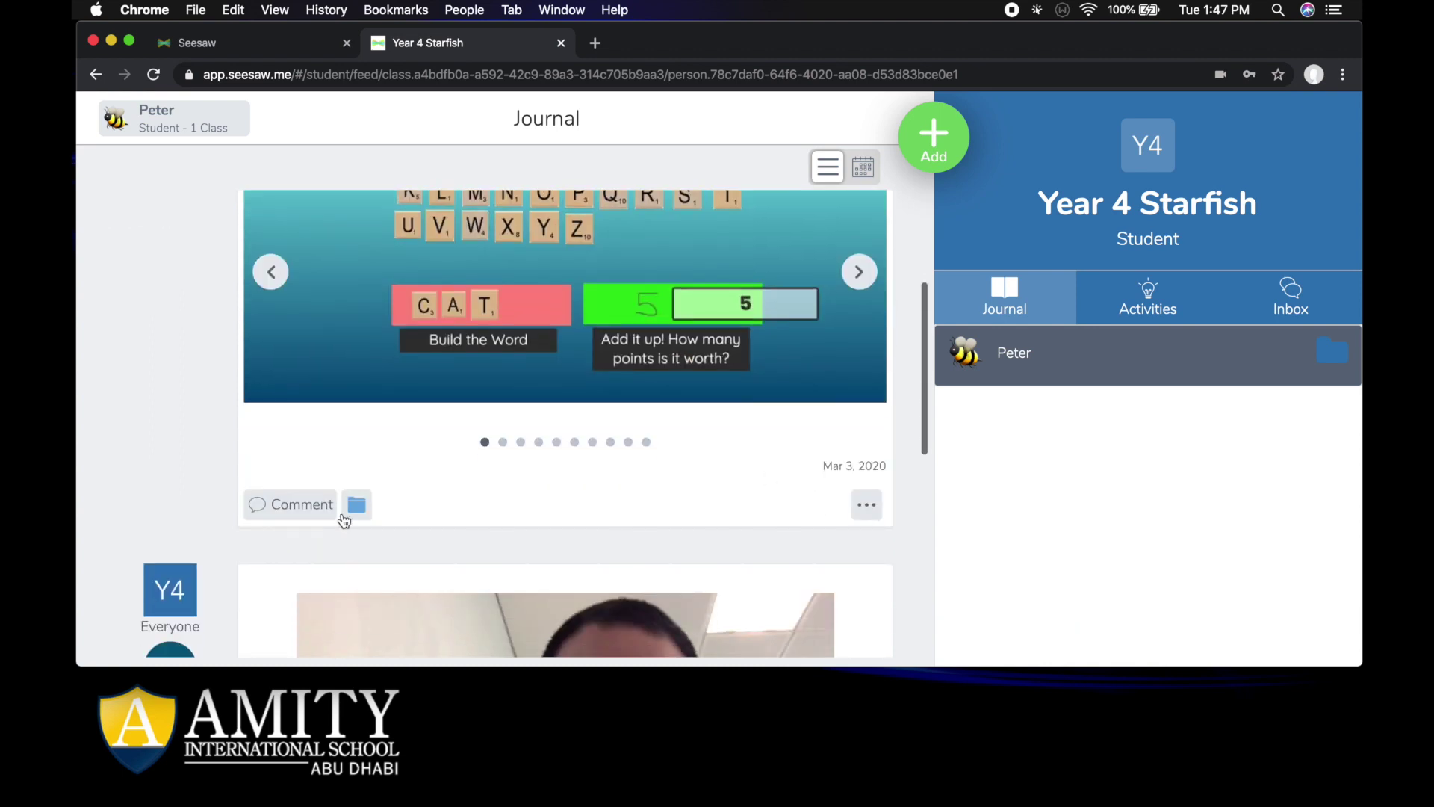
# Post a comment to the teacher saying it is a good activity, then check Activities.
pyautogui.click(308, 508)
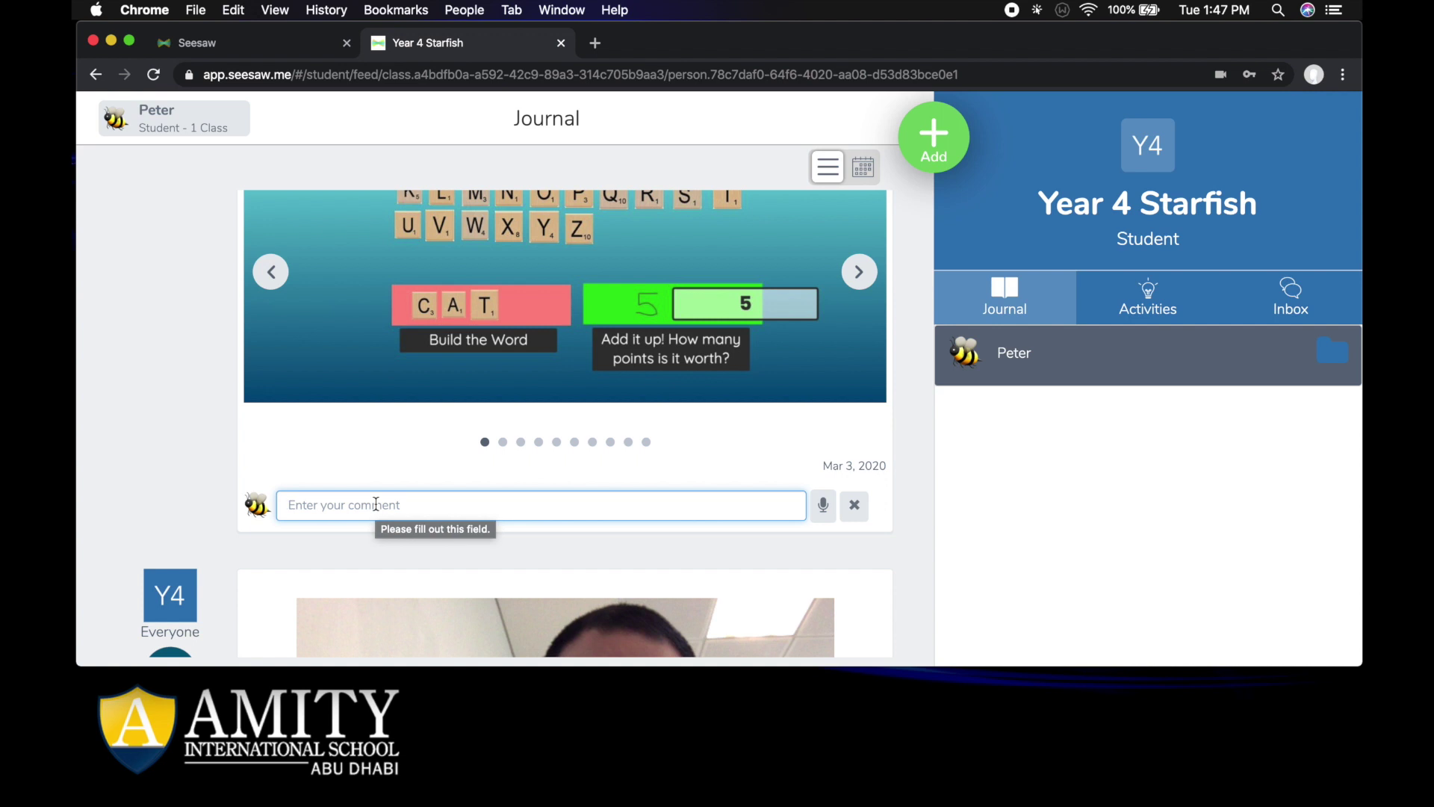
pyautogui.write('Hello M')
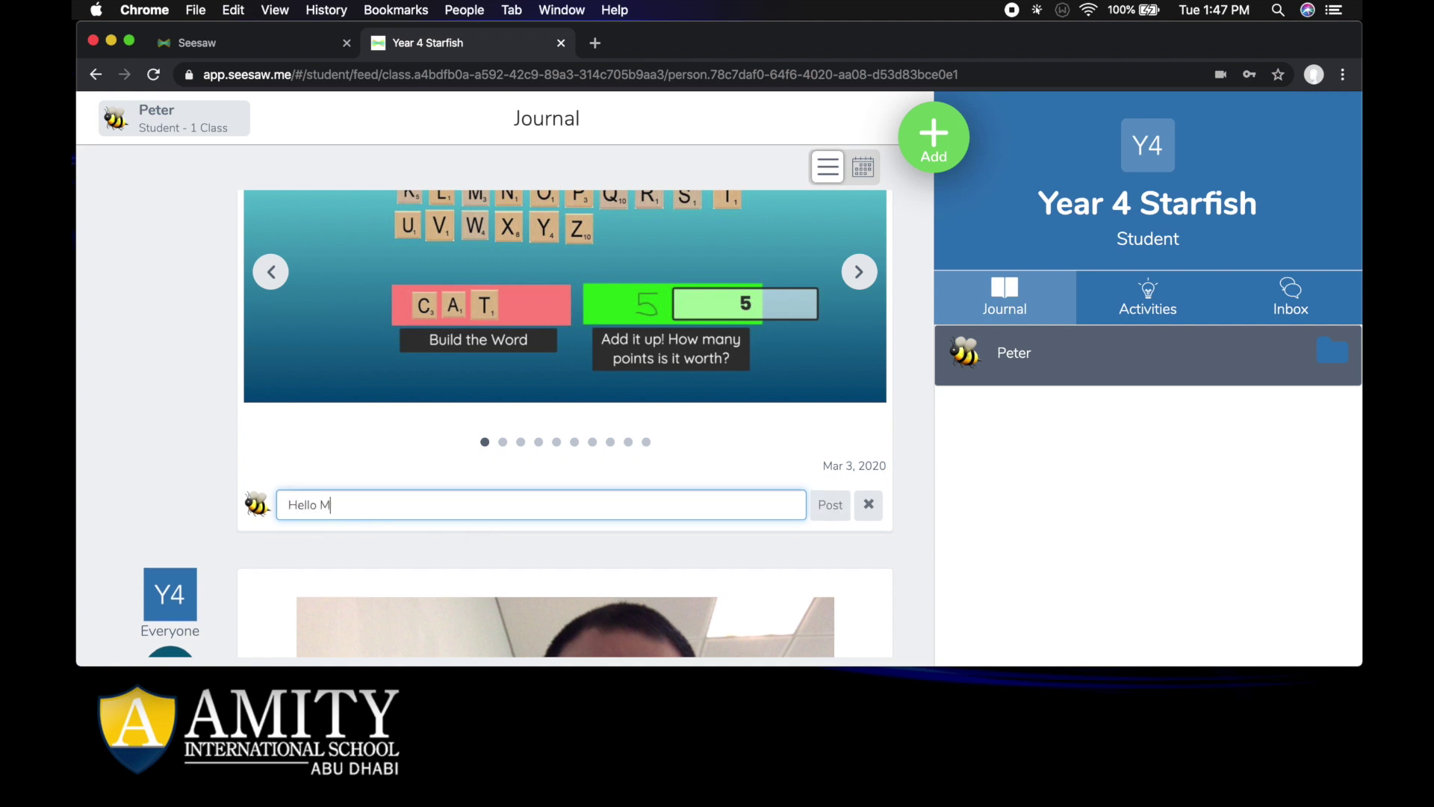
pyautogui.write('r Nick. This is a good activity.')
pyautogui.click(835, 505)
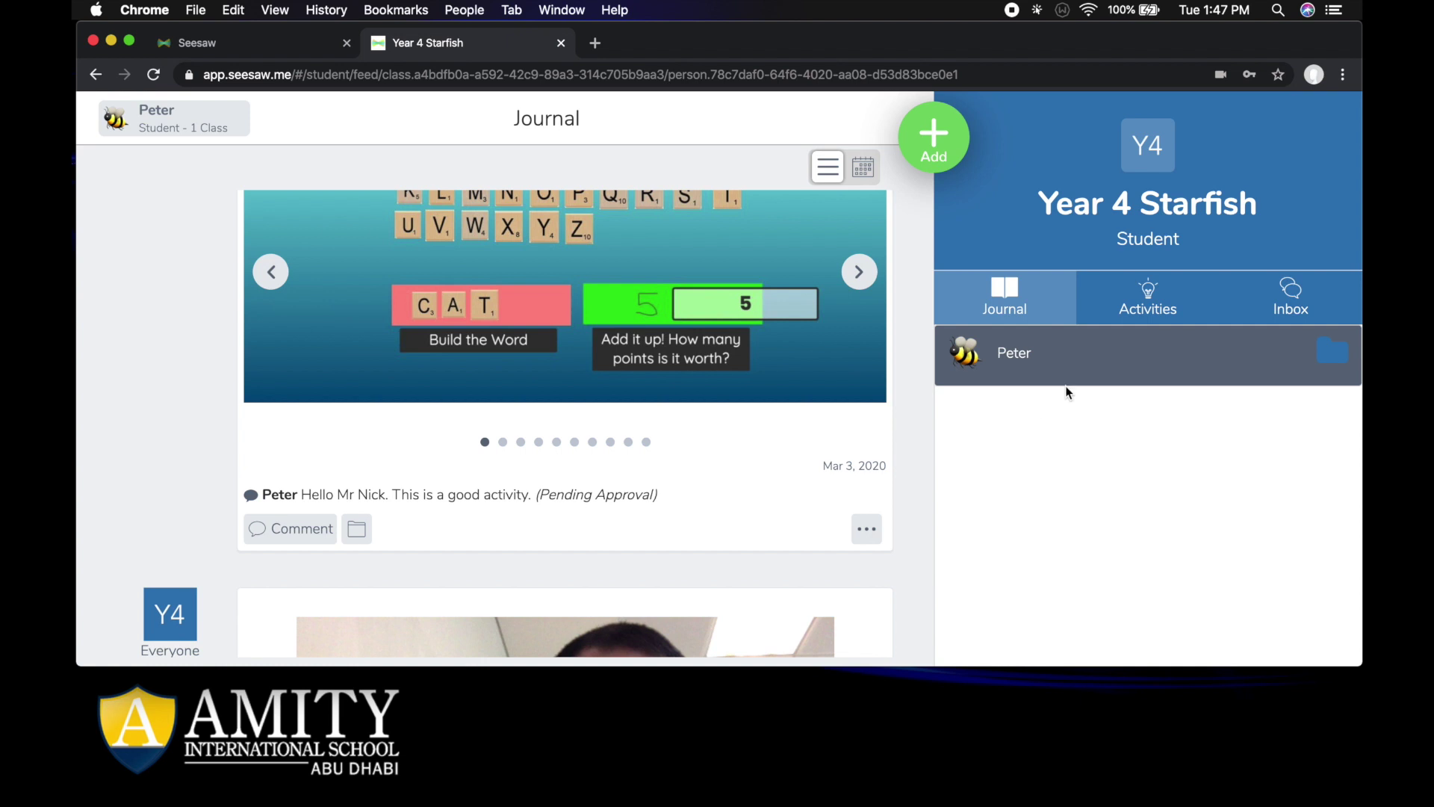
pyautogui.click(1136, 300)
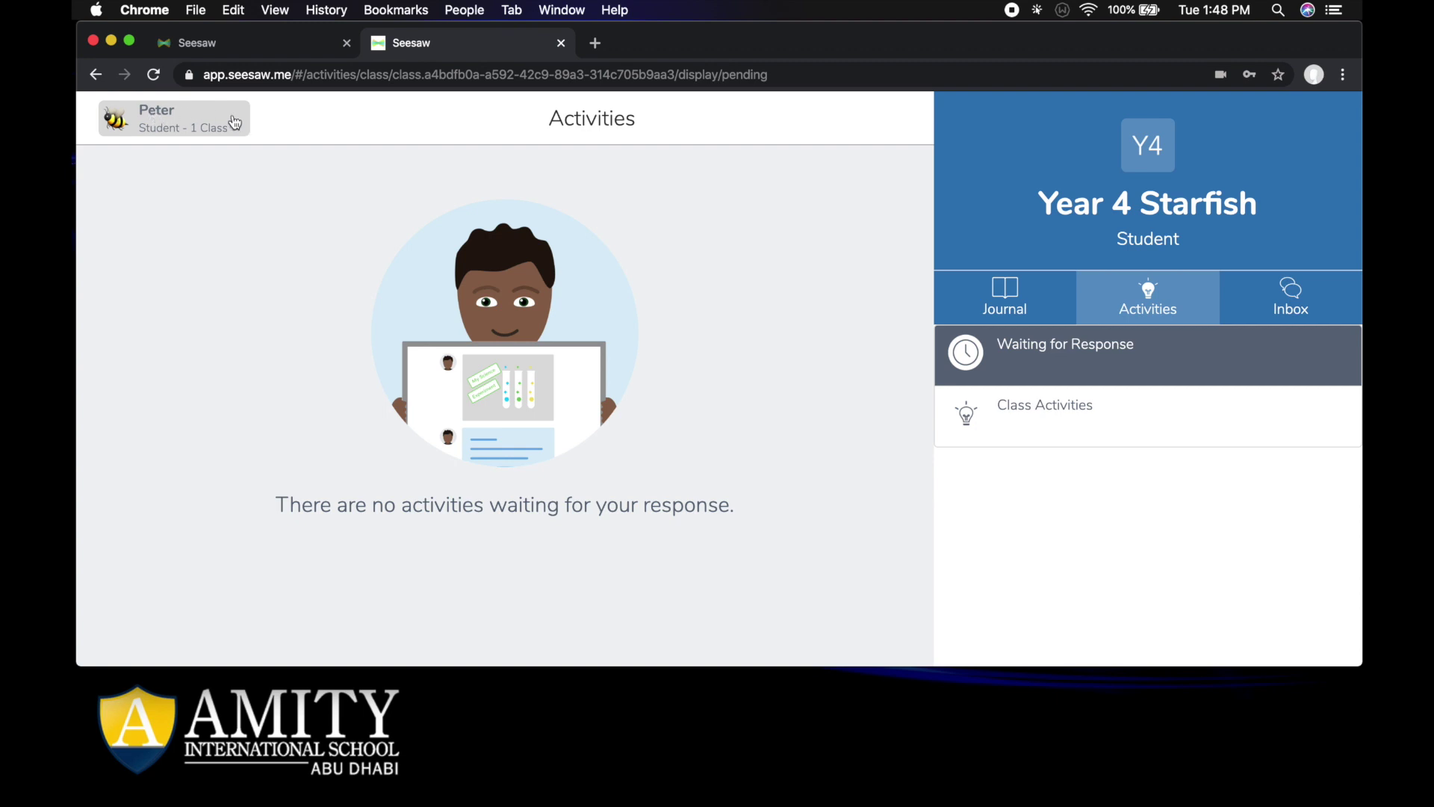
# Open the account options from the class sidebar and choose Sign out.
pyautogui.click(233, 121)
pyautogui.click(389, 129)
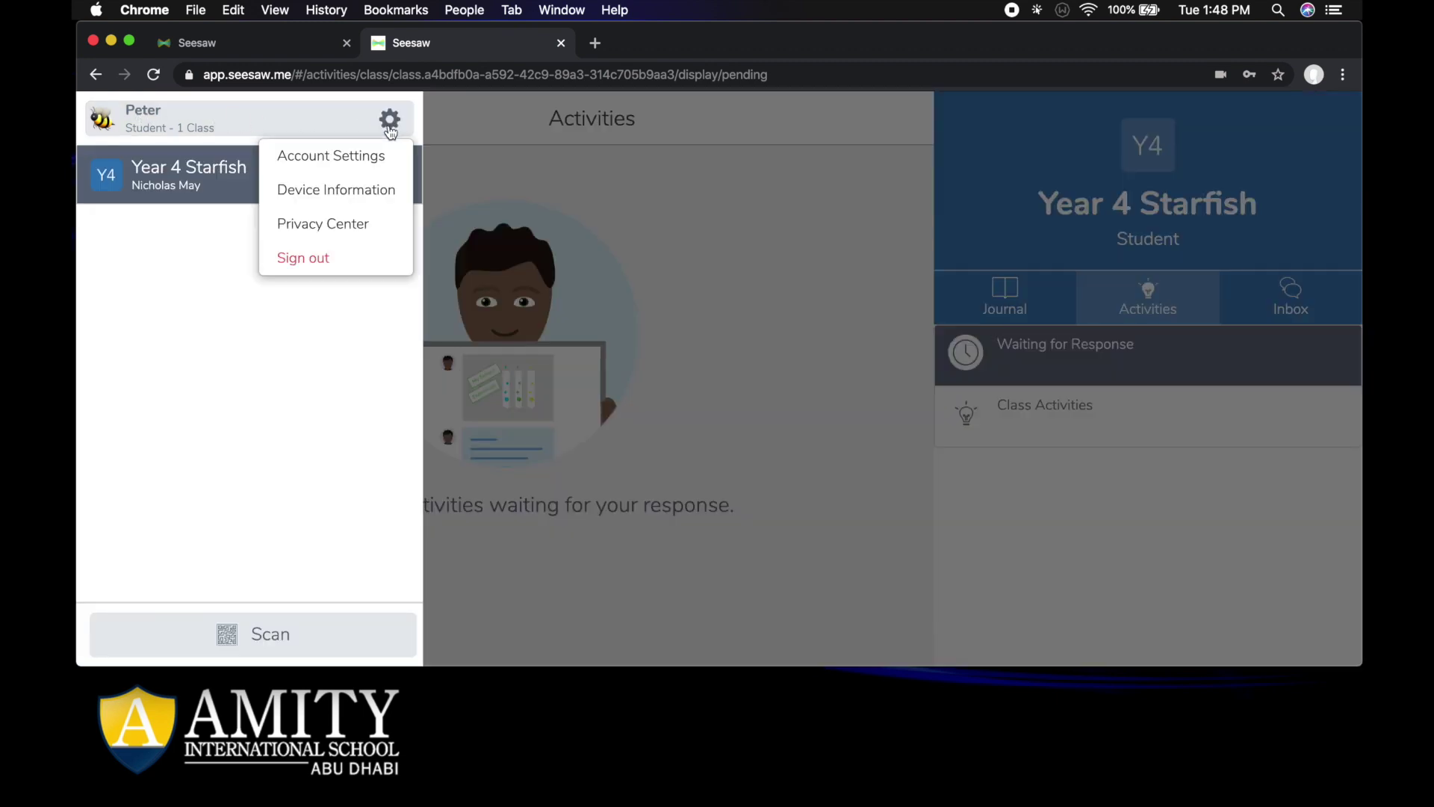
pyautogui.click(327, 262)
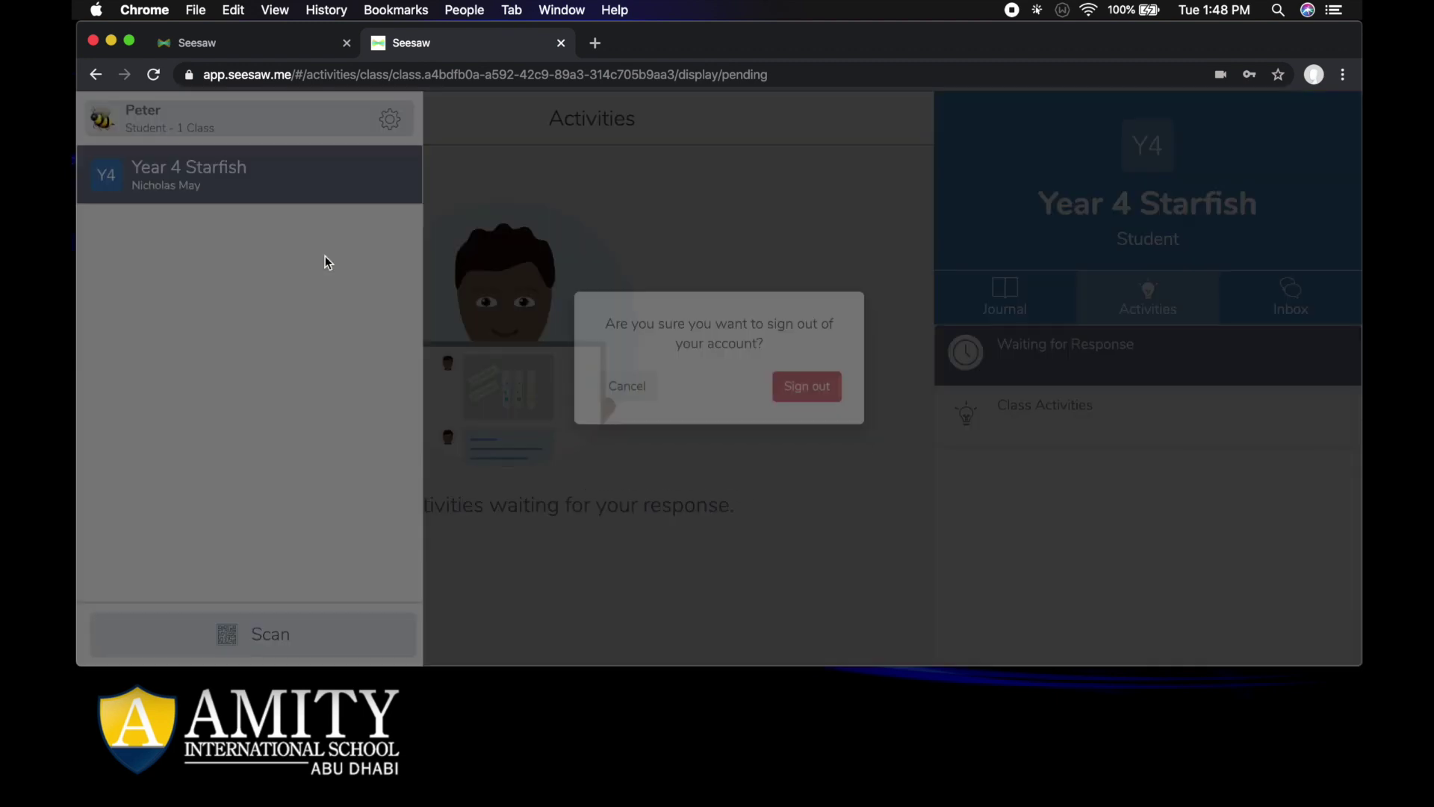